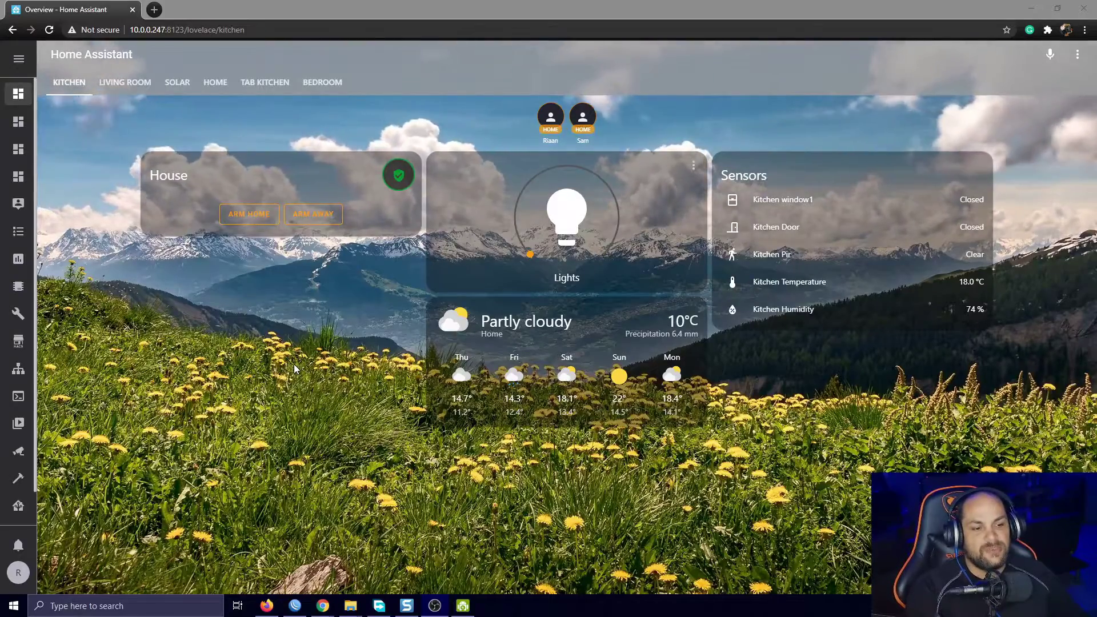
Reload the Kitchen dashboard to cycle its animated background.
{"action": "left_click", "coordinate": [48, 30]}
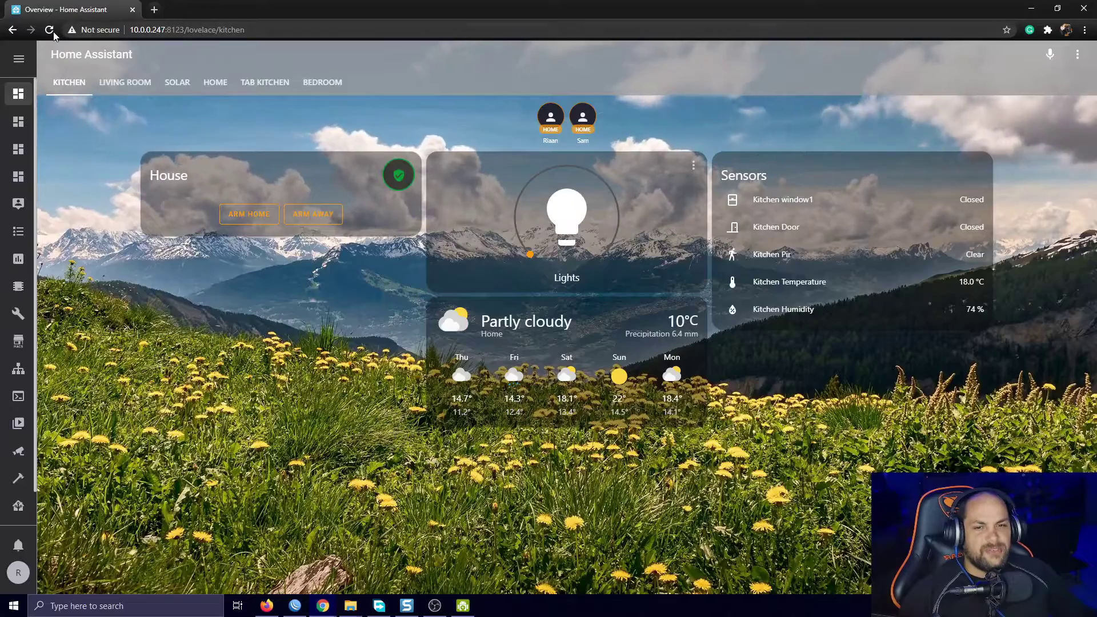
{"action": "key", "text": "F5"}
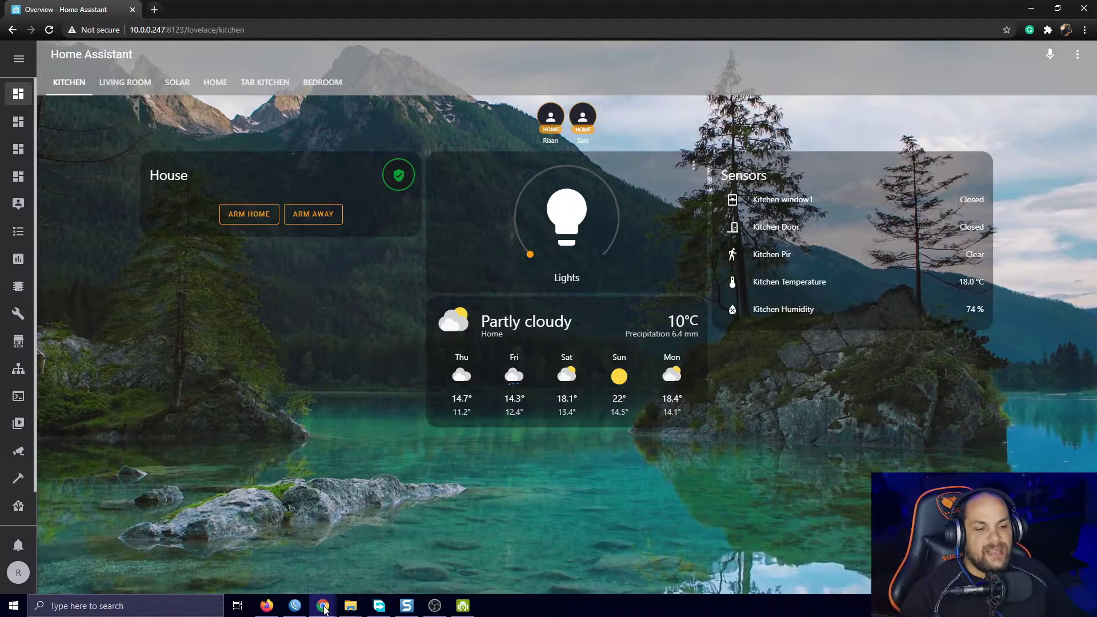
Switch to the Home Assistant window at 10.0.0.44 and open the add-repository list in the HACS Frontend section.
{"action": "mouse_move", "coordinate": [323, 605]}
{"action": "left_click", "coordinate": [431, 539]}
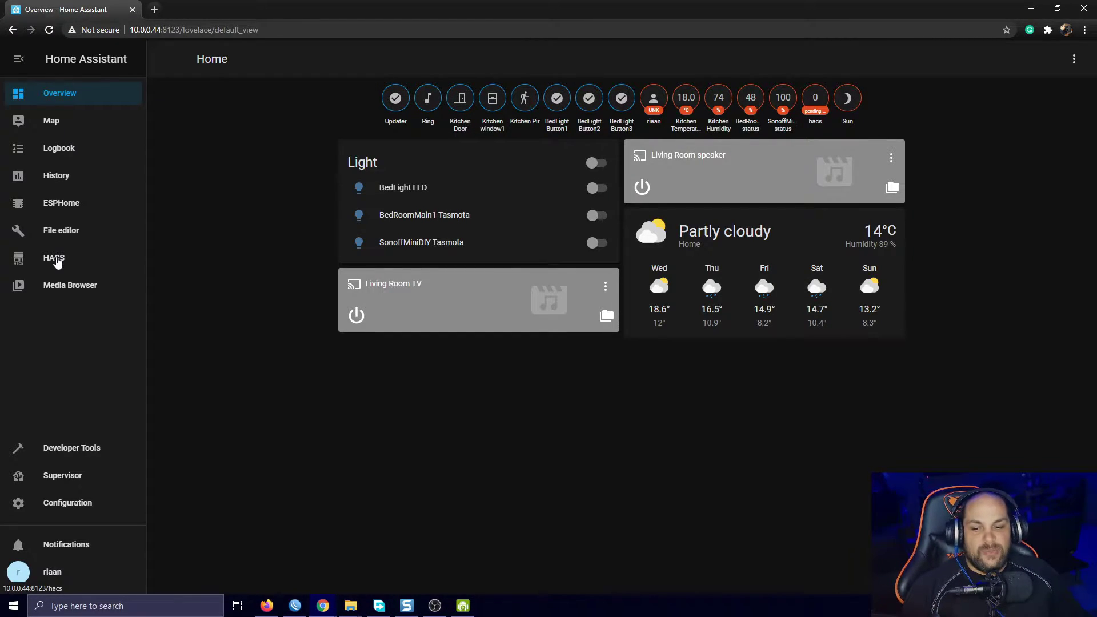
{"action": "left_click", "coordinate": [56, 261]}
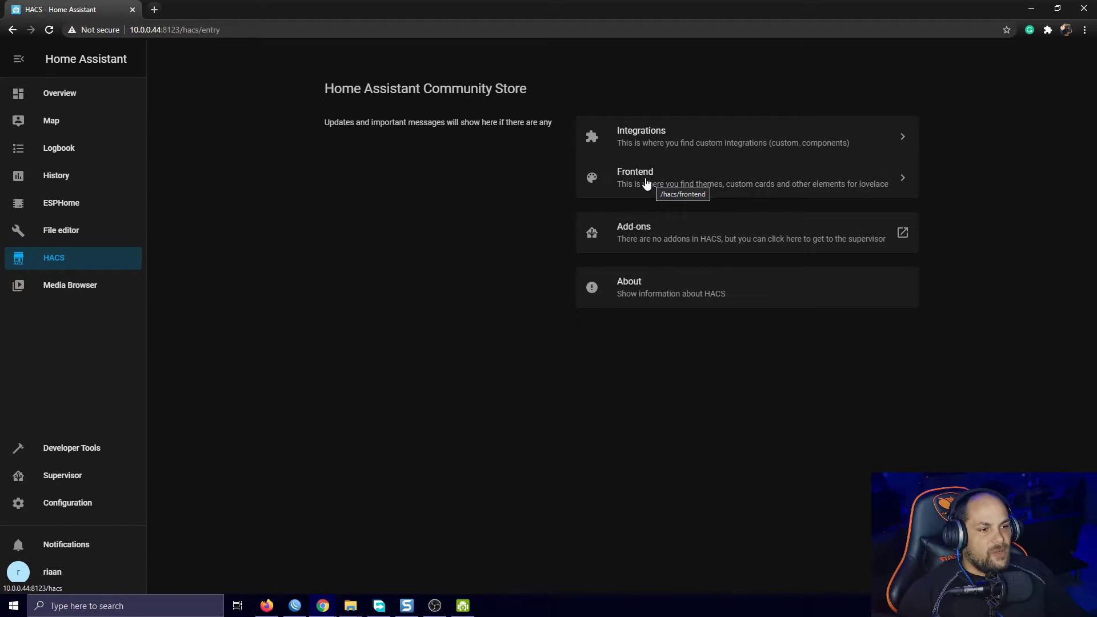
{"action": "left_click", "coordinate": [646, 183]}
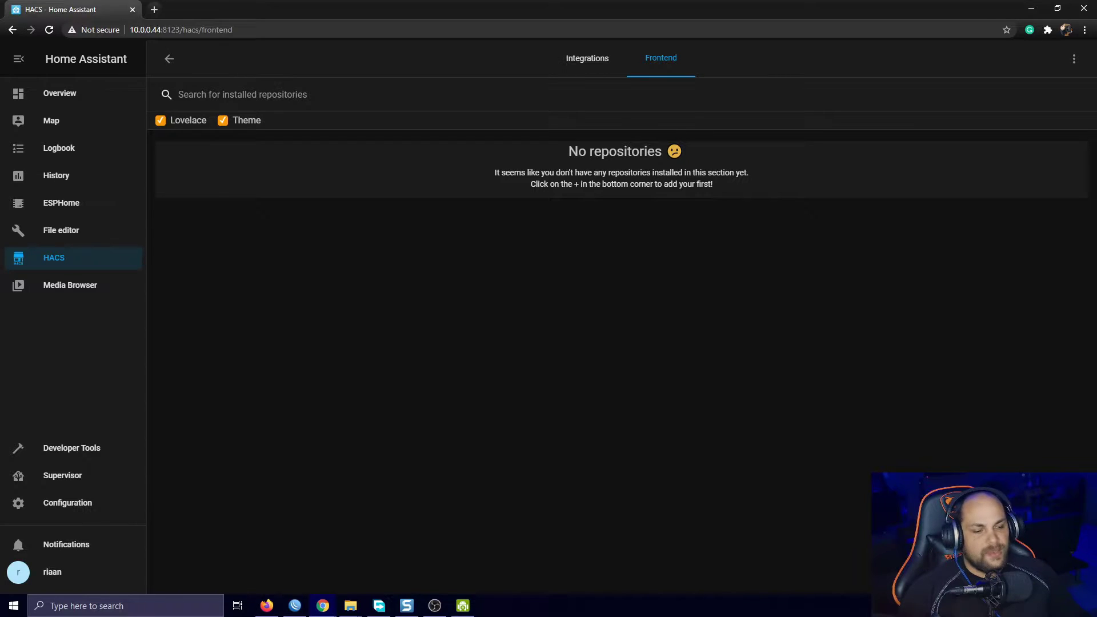
{"action": "left_click", "coordinate": [1064, 568]}
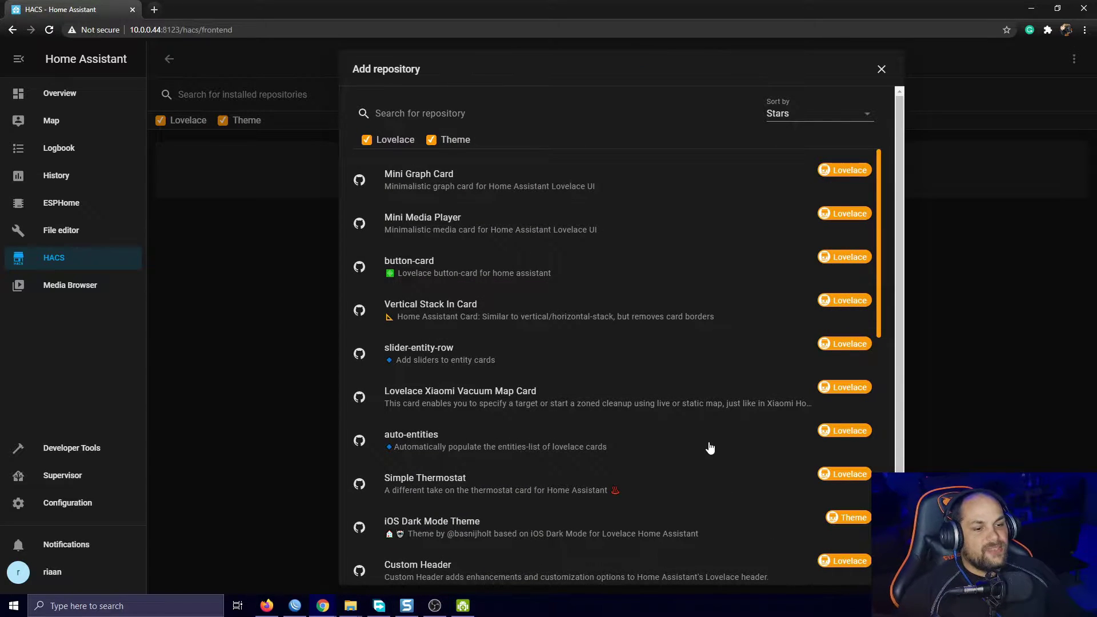
Search the available repositories for "animat" and open Lovelace Animated Background.
{"action": "scroll", "coordinate": [468, 349], "scroll_direction": "down", "scroll_amount": 2}
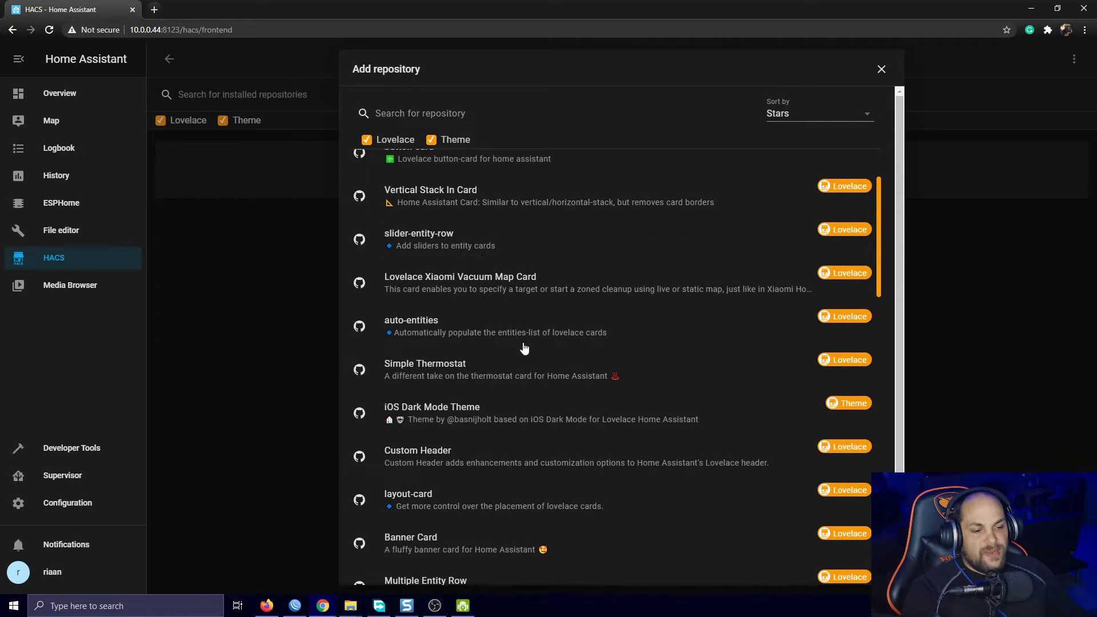
{"action": "scroll", "coordinate": [560, 366], "scroll_direction": "up", "scroll_amount": 2}
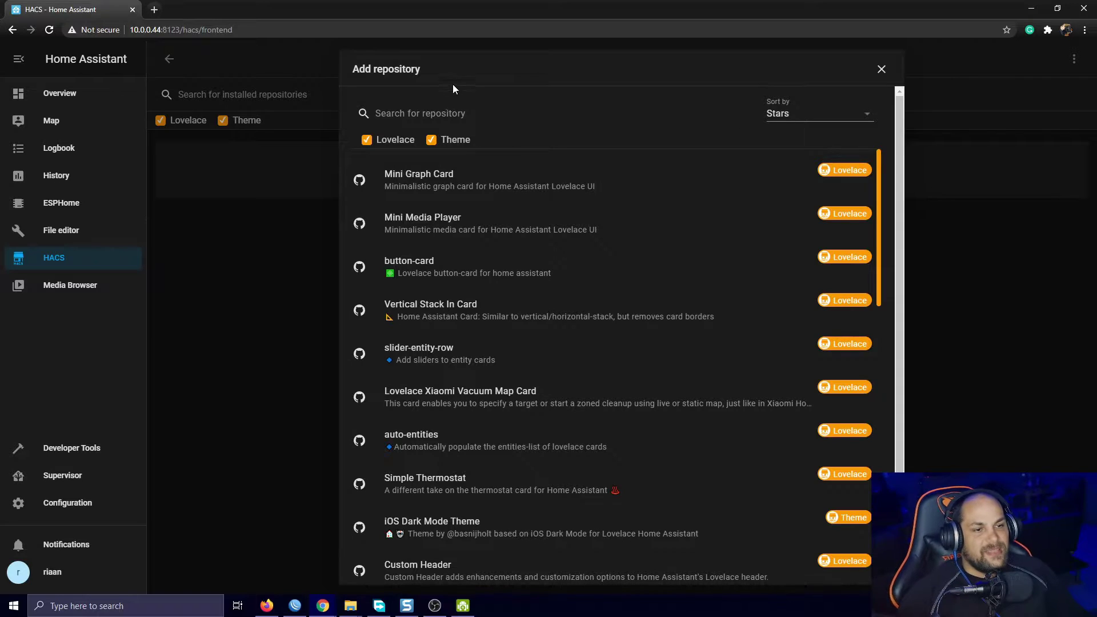
{"action": "left_click", "coordinate": [413, 113]}
{"action": "type", "text": "ani"}
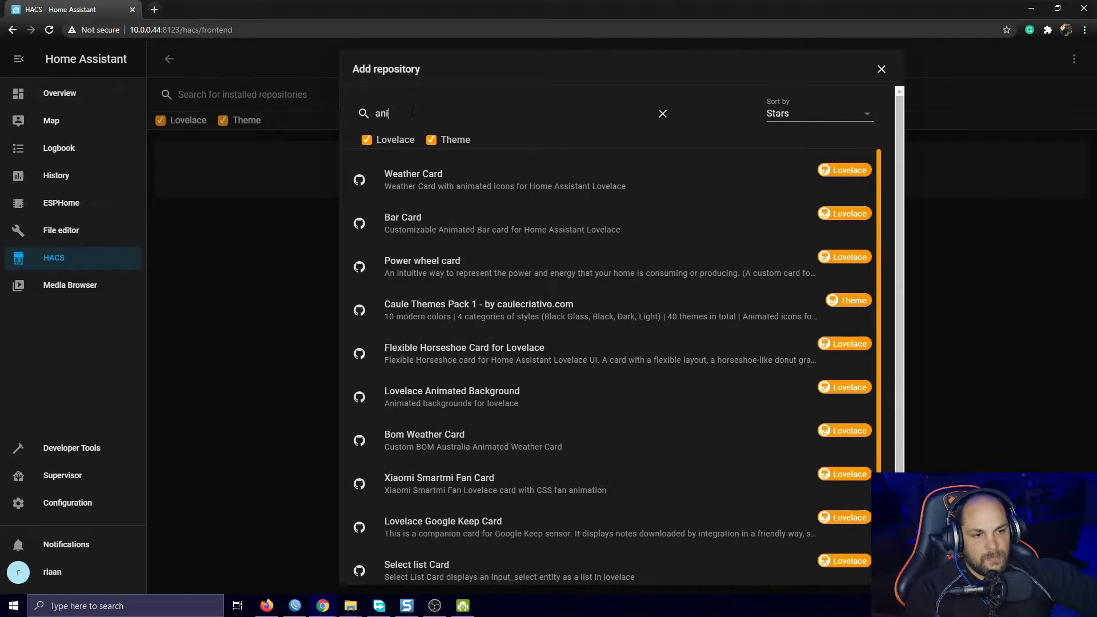
{"action": "type", "text": "m"}
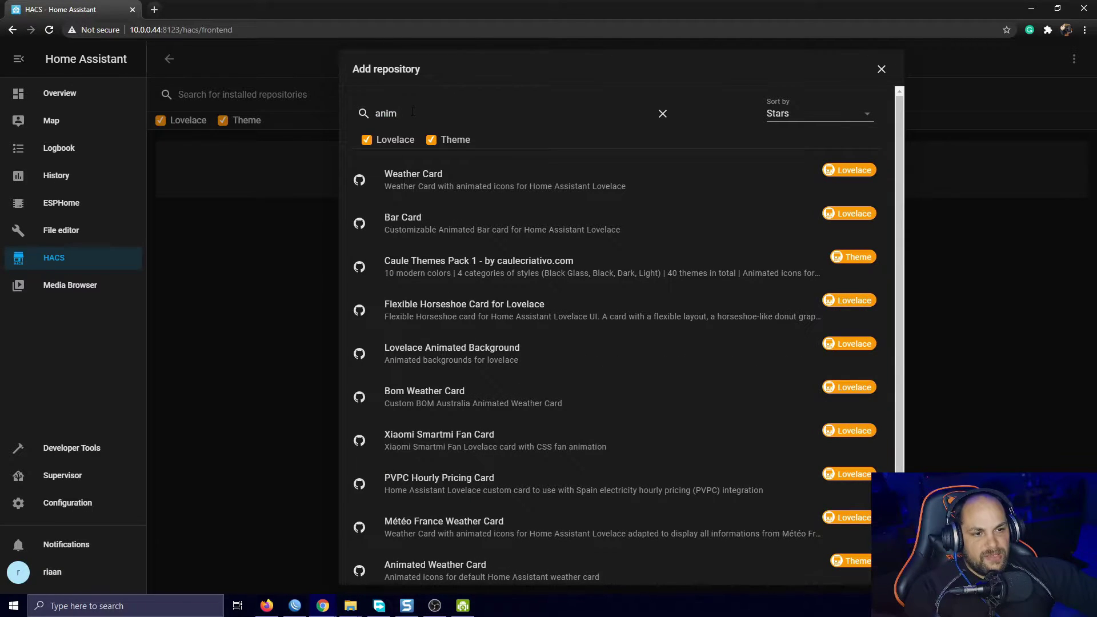
{"action": "key", "text": "BackSpace"}
{"action": "type", "text": "mat"}
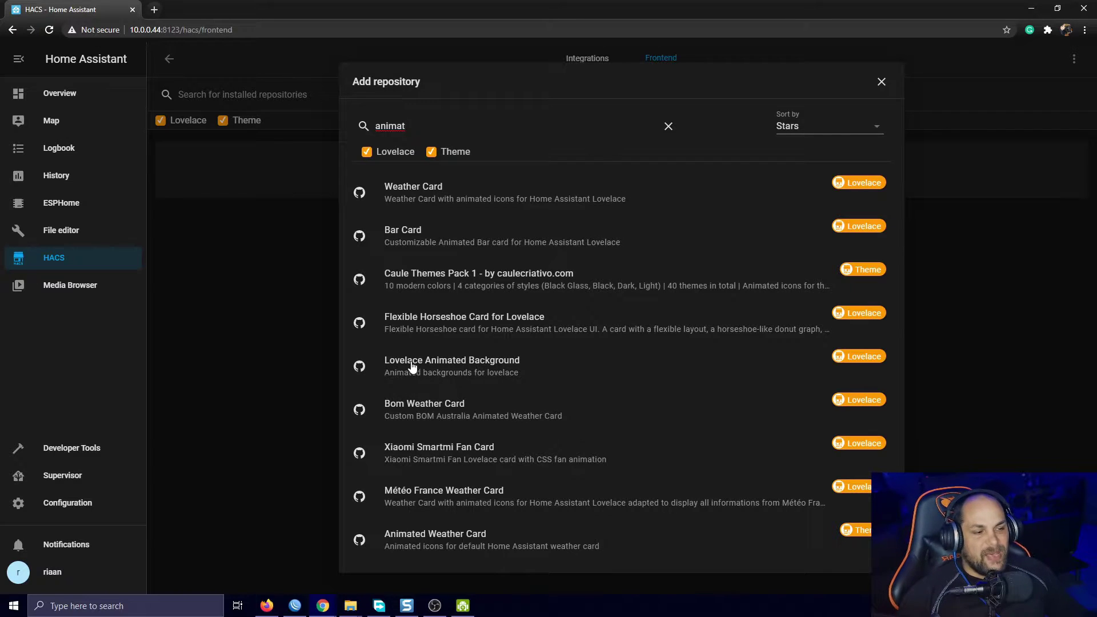
{"action": "left_click", "coordinate": [445, 367]}
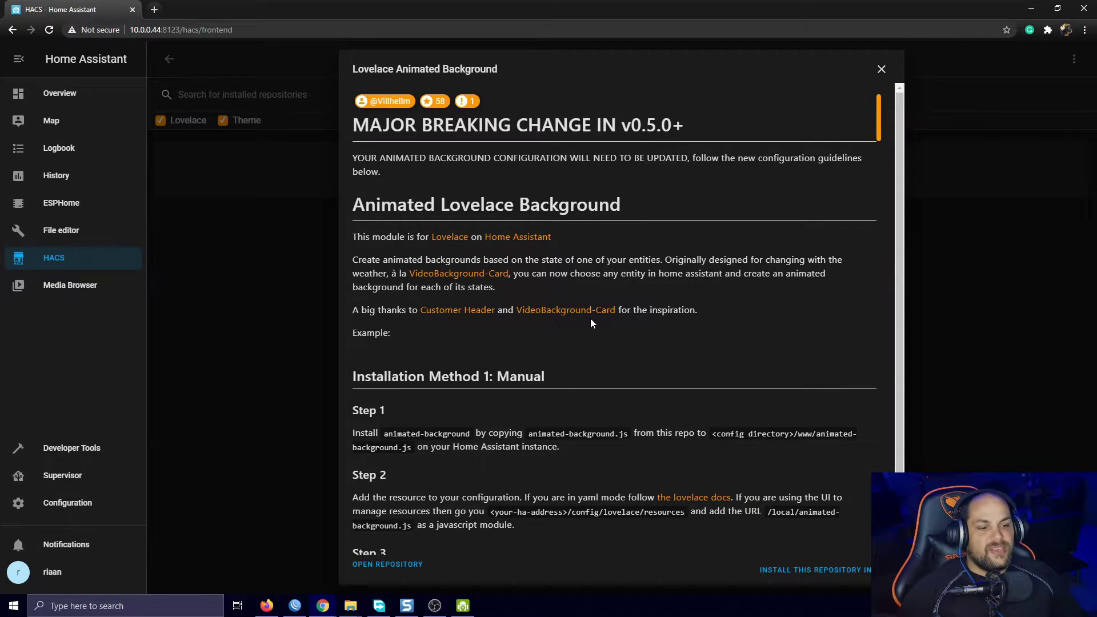
Review the Lovelace Animated Background readme and install version v0.6.3 of the repository.
{"action": "scroll", "coordinate": [606, 345], "scroll_direction": "down", "scroll_amount": 2}
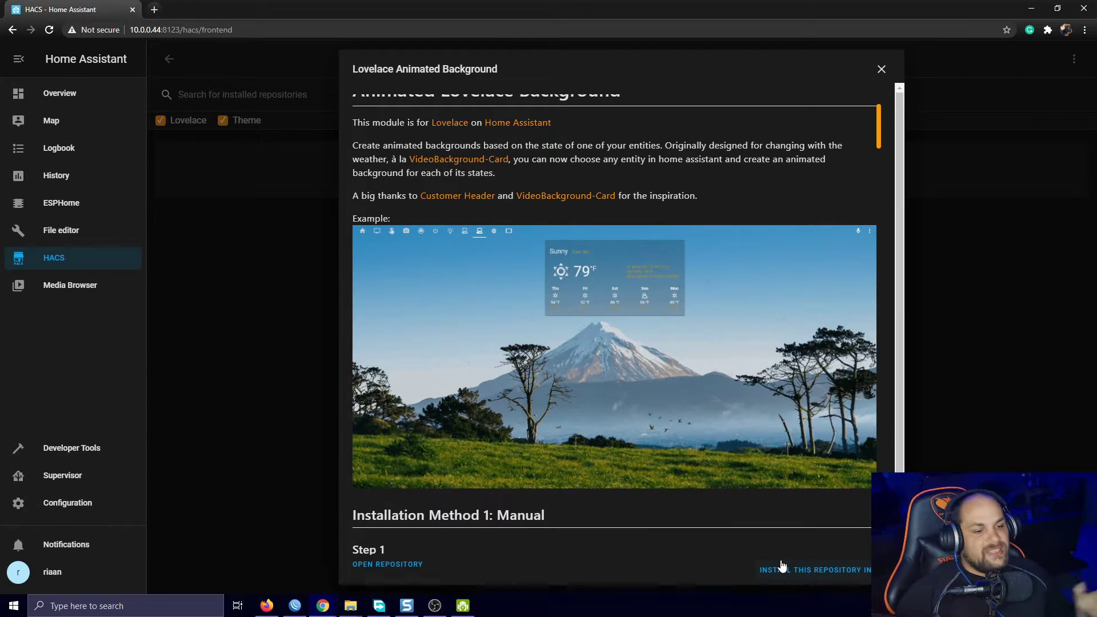
{"action": "scroll", "coordinate": [688, 420], "scroll_direction": "down", "scroll_amount": 4}
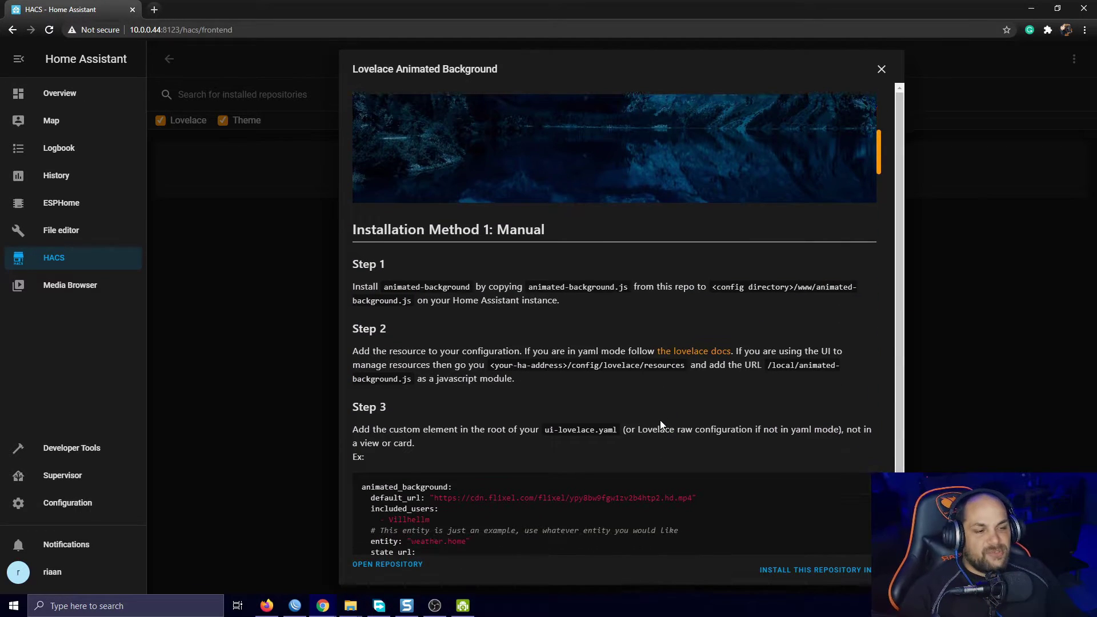
{"action": "scroll", "coordinate": [660, 424], "scroll_direction": "down", "scroll_amount": 3}
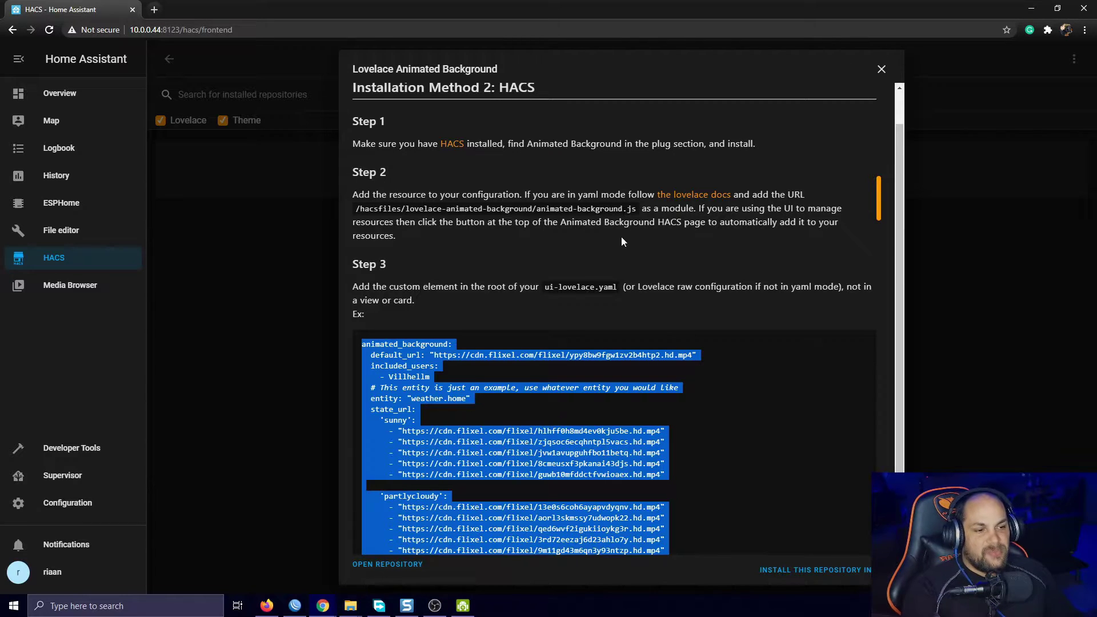
{"action": "left_click", "coordinate": [807, 572]}
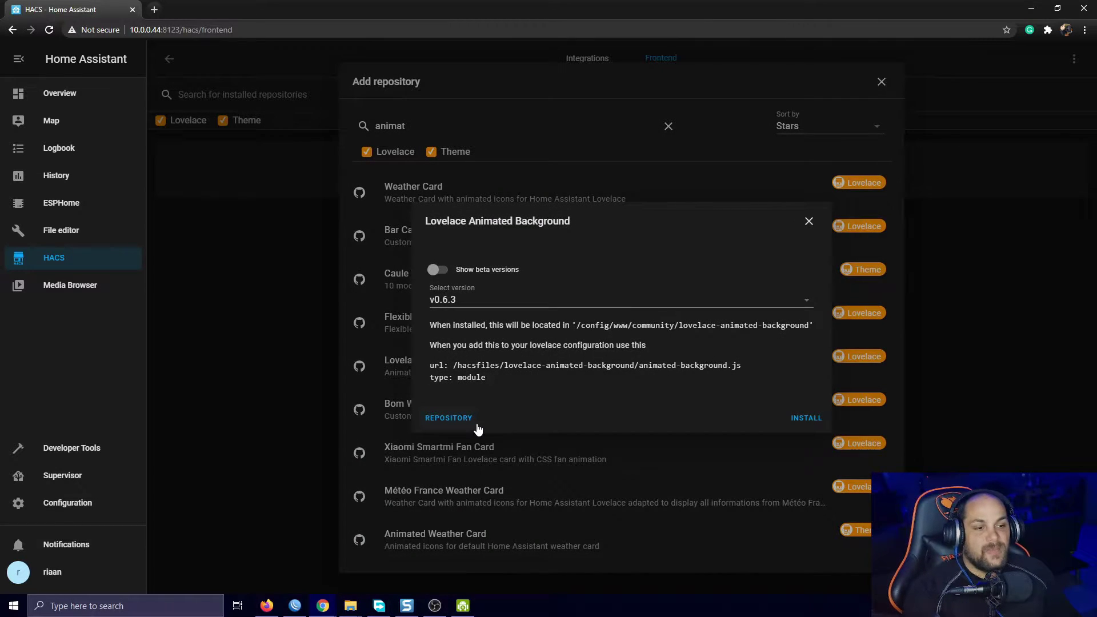
{"action": "left_click", "coordinate": [806, 419]}
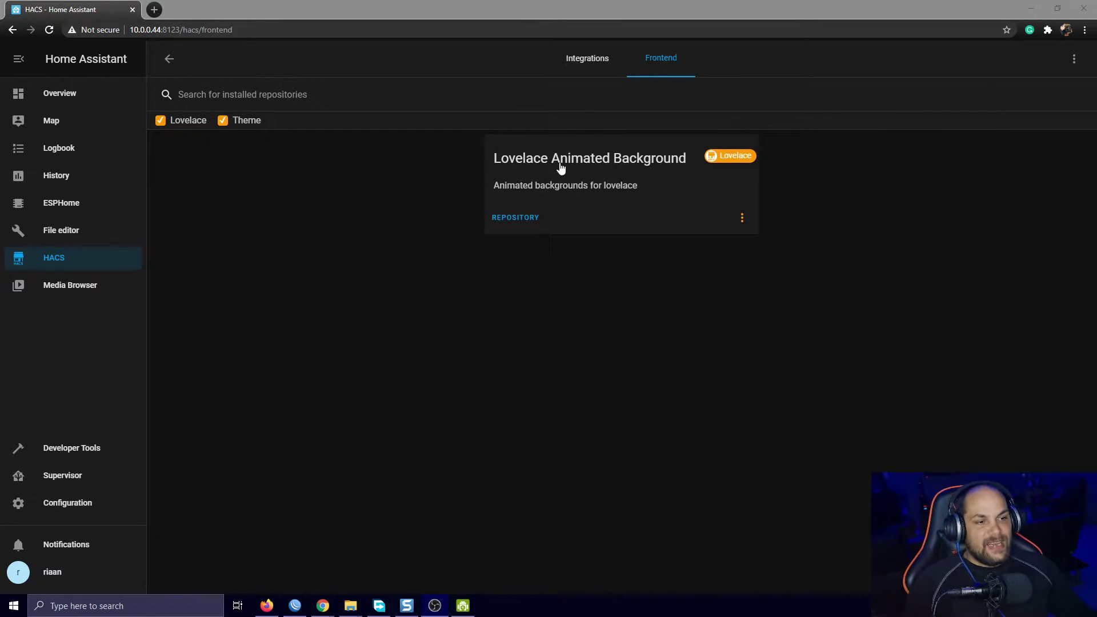
Examine the HACS installation method in the installed Lovelace Animated Background readme, especially adding the resource in Step 2.
{"action": "left_click", "coordinate": [589, 161]}
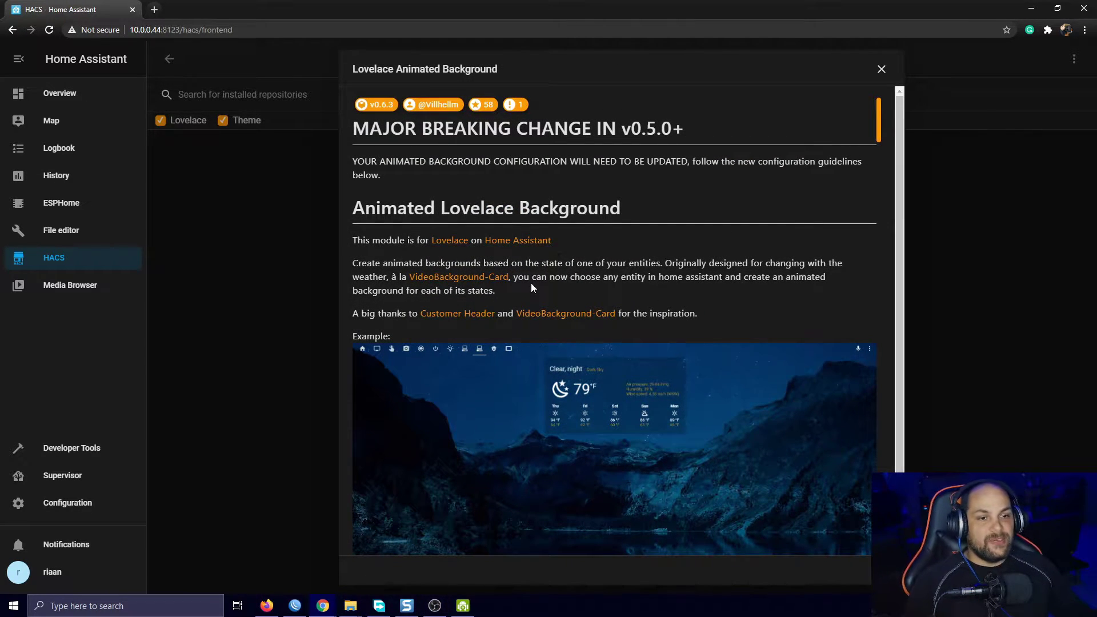
{"action": "scroll", "coordinate": [532, 286], "scroll_direction": "down", "scroll_amount": 12}
{"action": "scroll", "coordinate": [508, 297], "scroll_direction": "down", "scroll_amount": 7}
{"action": "scroll", "coordinate": [511, 396], "scroll_direction": "down", "scroll_amount": 3}
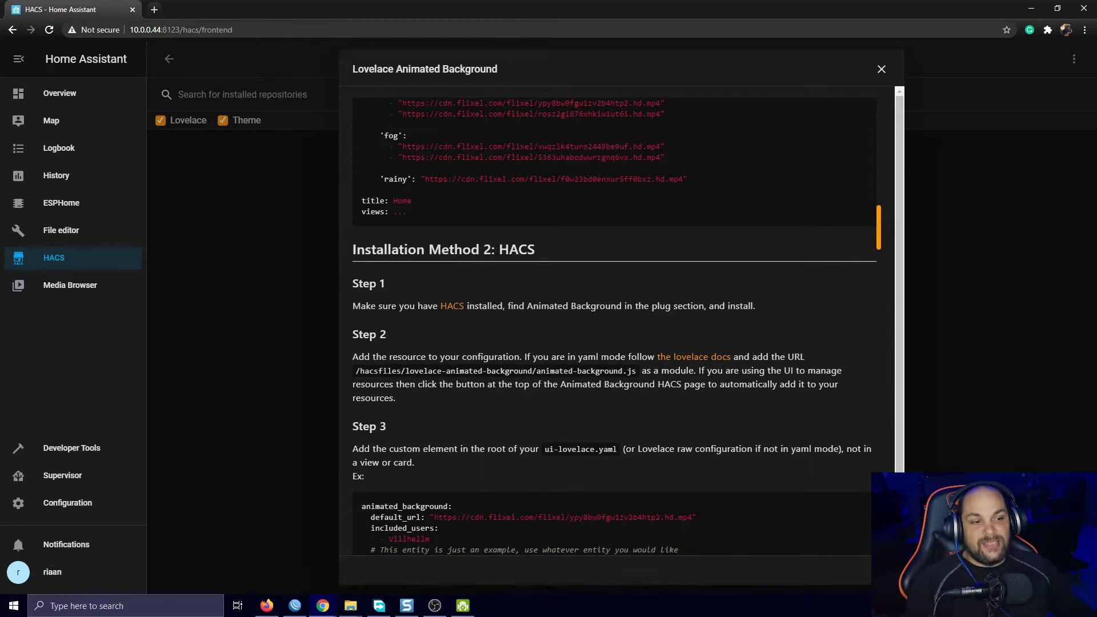
{"action": "left_click_drag", "start_coordinate": [495, 250], "coordinate": [536, 250]}
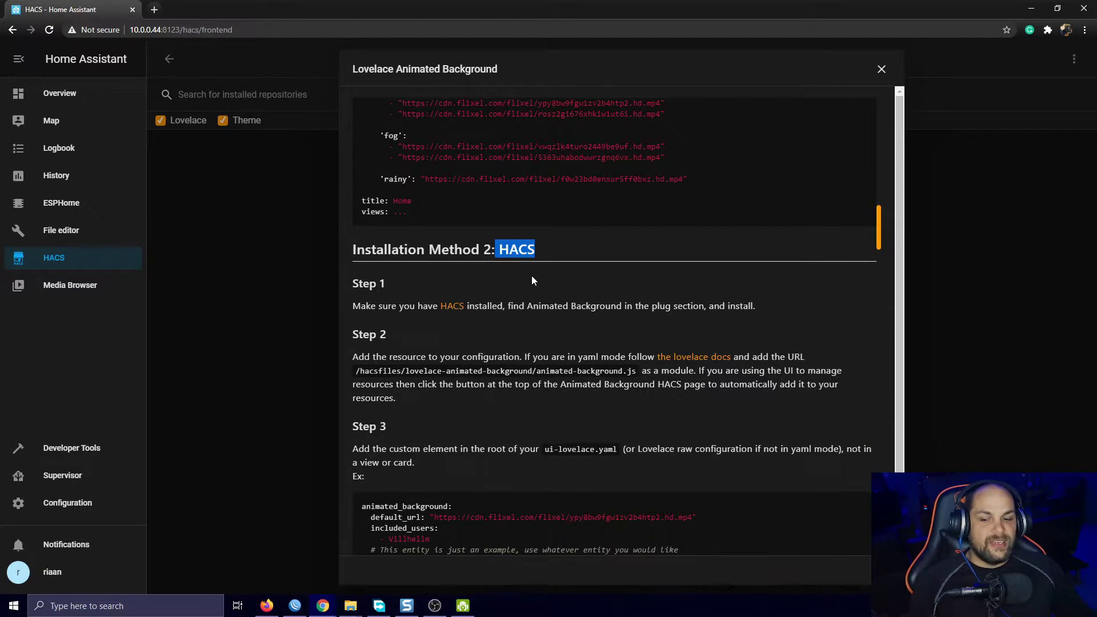
{"action": "scroll", "coordinate": [460, 350], "scroll_direction": "down", "scroll_amount": 1}
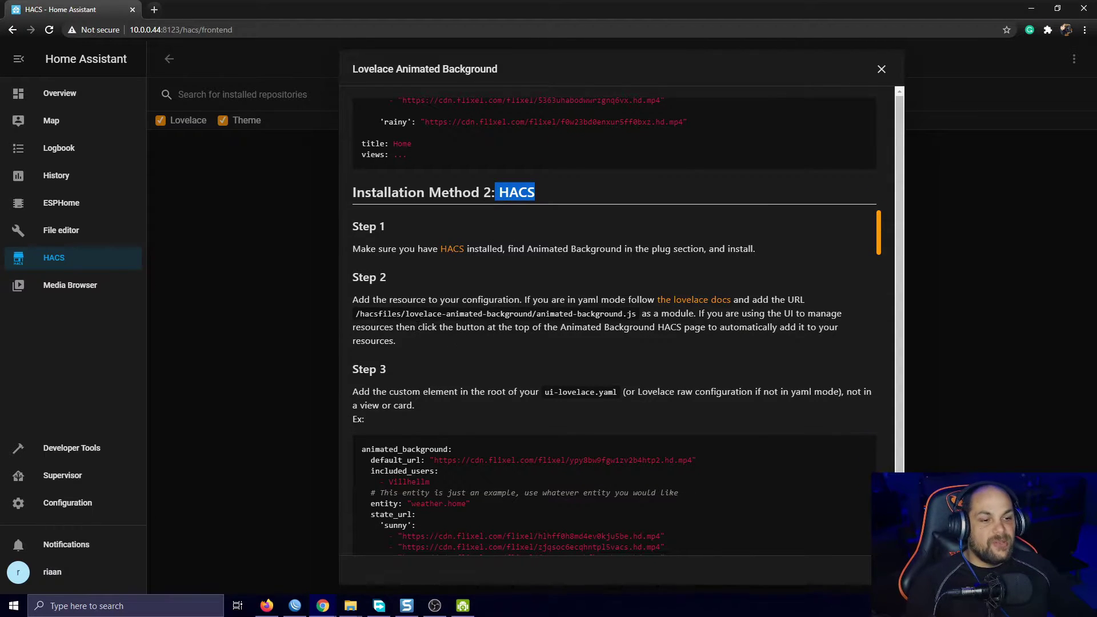
{"action": "left_click_drag", "start_coordinate": [352, 300], "coordinate": [550, 300]}
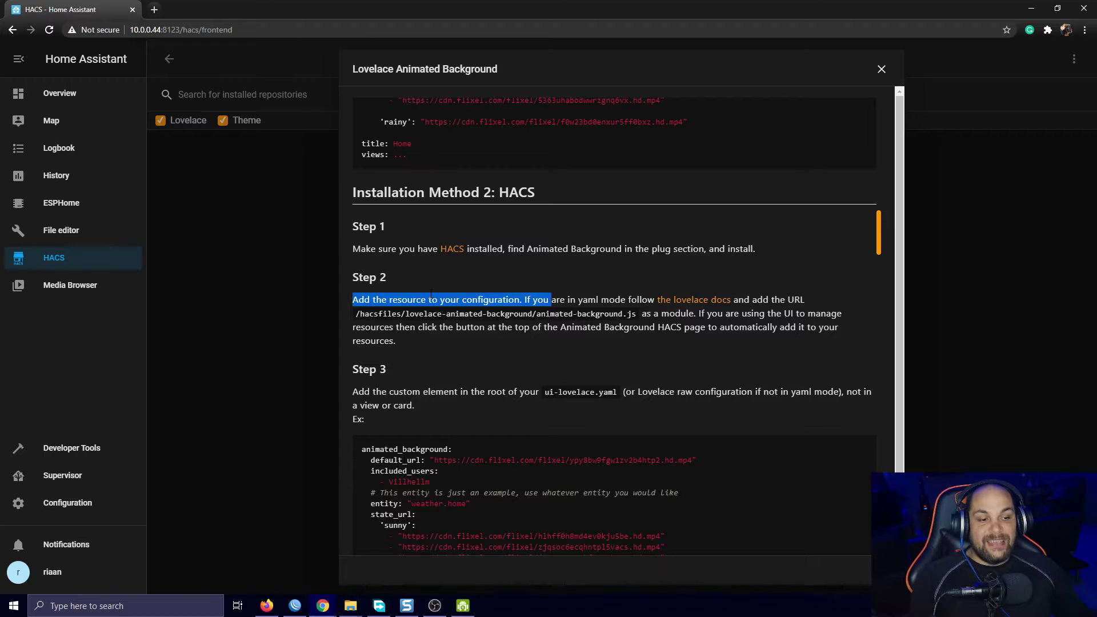
{"action": "left_click", "coordinate": [492, 294]}
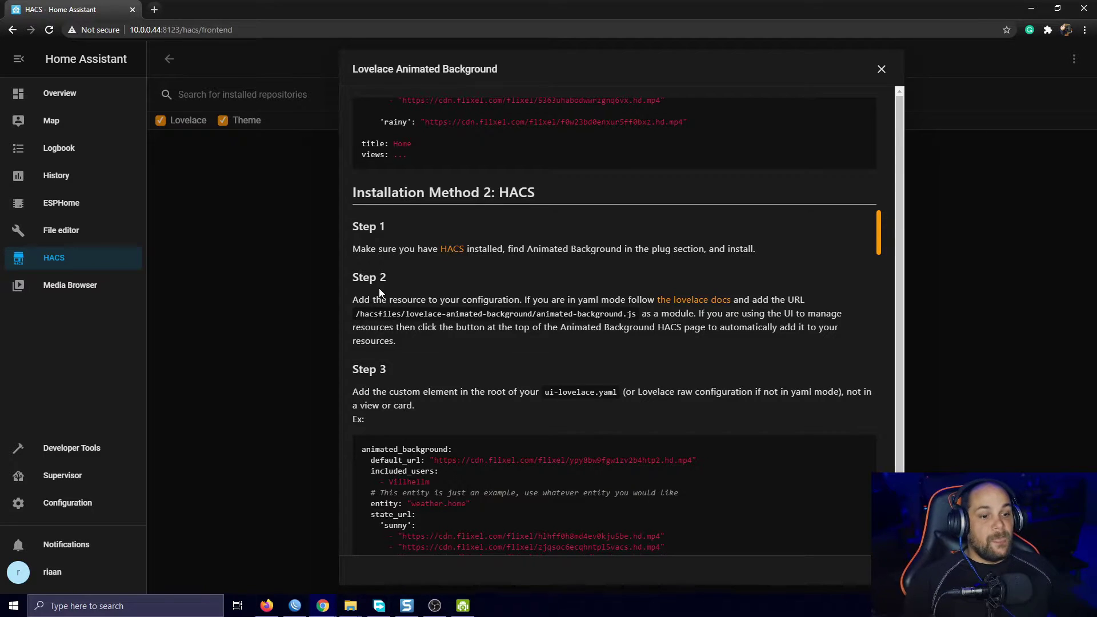
Copy the resource URL /hacsfiles/lovelace-animated-background/animated-background.js from Step 2 and close the readme.
{"action": "left_click_drag", "start_coordinate": [355, 313], "coordinate": [637, 314]}
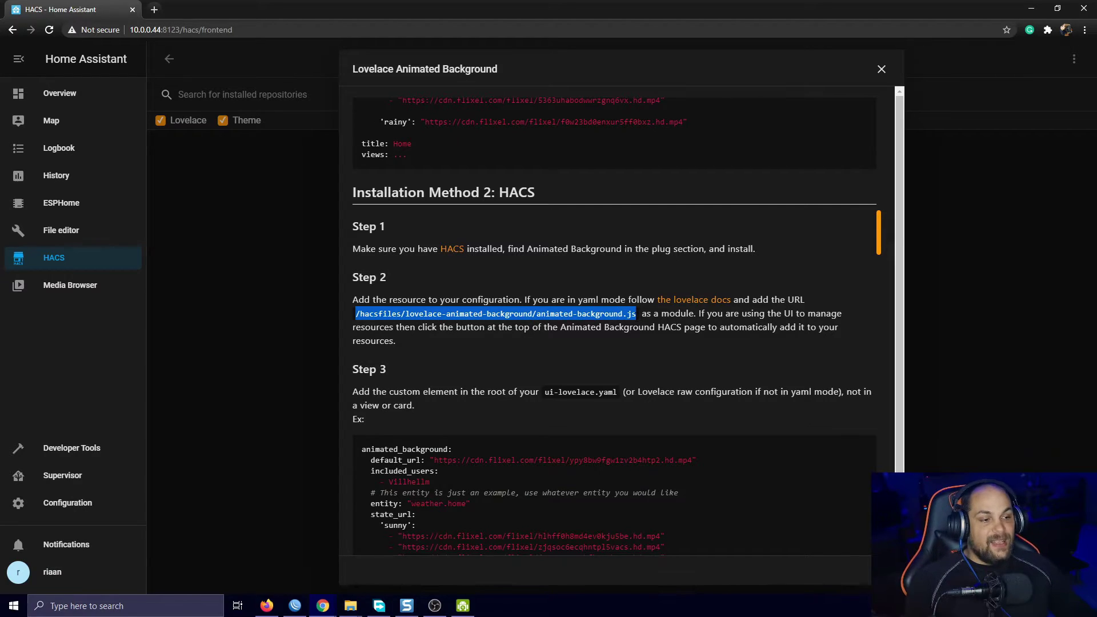
{"action": "right_click", "coordinate": [620, 314]}
{"action": "left_click", "coordinate": [637, 321]}
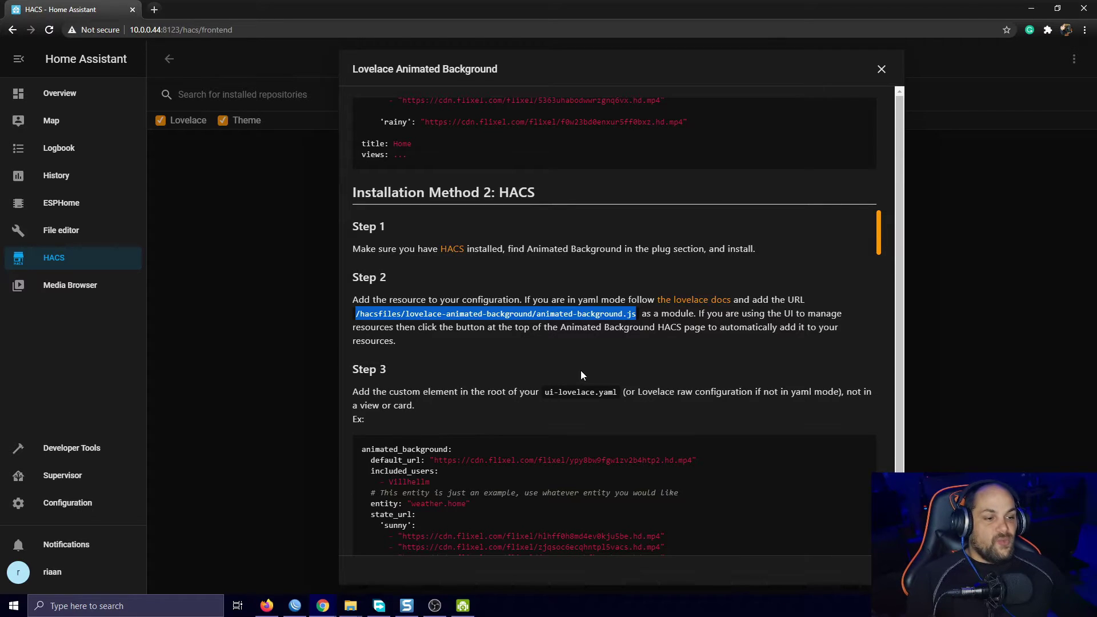
{"action": "right_click", "coordinate": [563, 314]}
{"action": "left_click", "coordinate": [584, 325]}
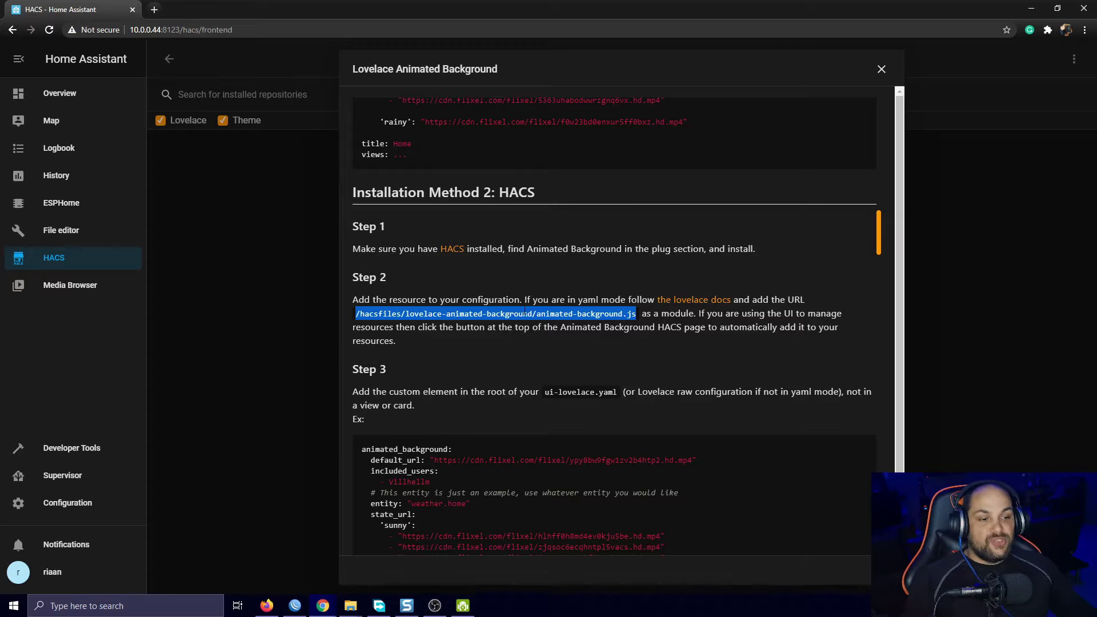
{"action": "left_click", "coordinate": [632, 314]}
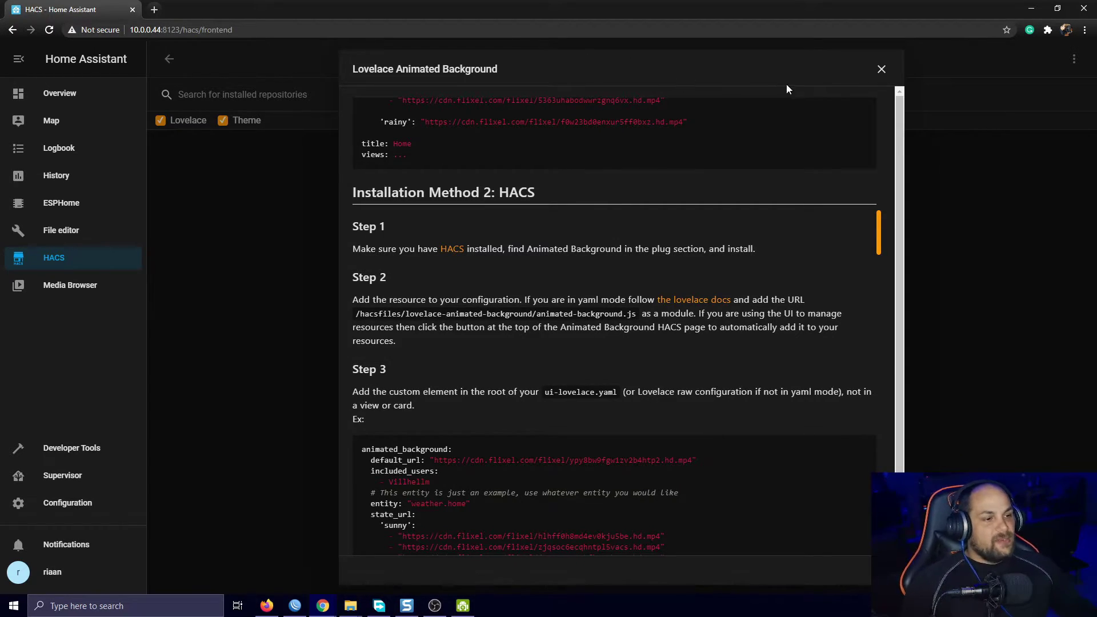
{"action": "left_click", "coordinate": [881, 69]}
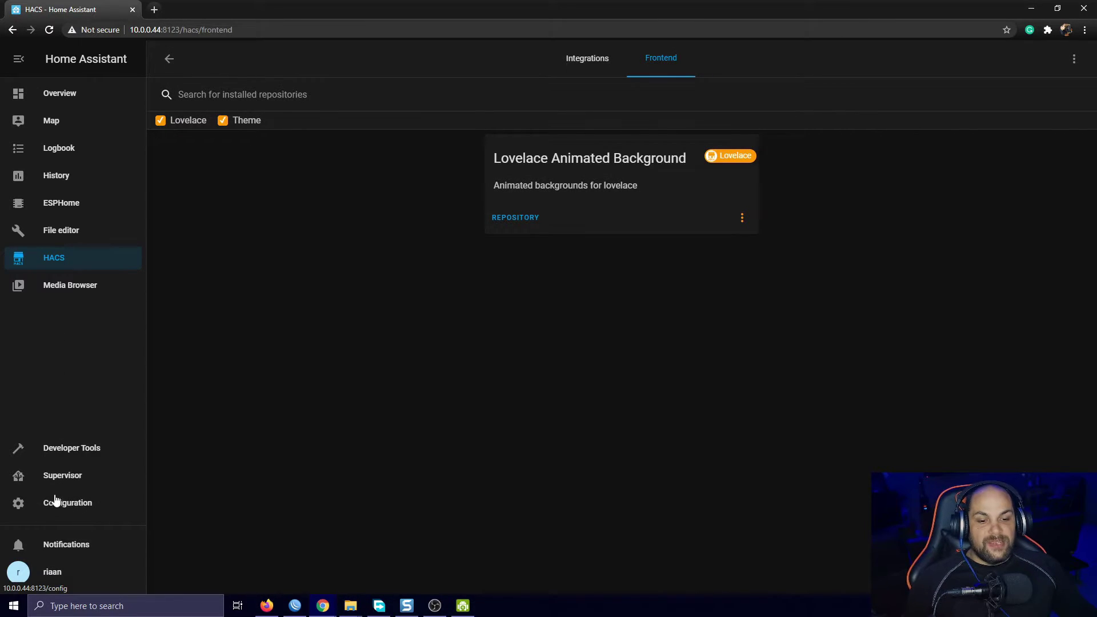
Open the Resources page of the Lovelace Dashboards configuration.
{"action": "left_click", "coordinate": [78, 508]}
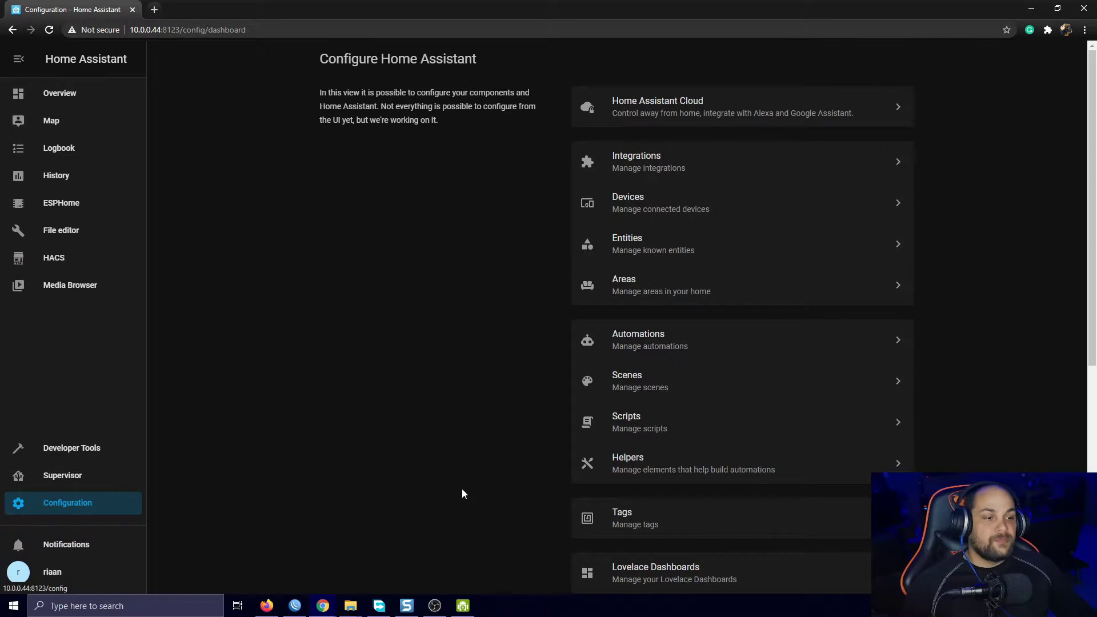
{"action": "scroll", "coordinate": [747, 352], "scroll_direction": "down", "scroll_amount": 3}
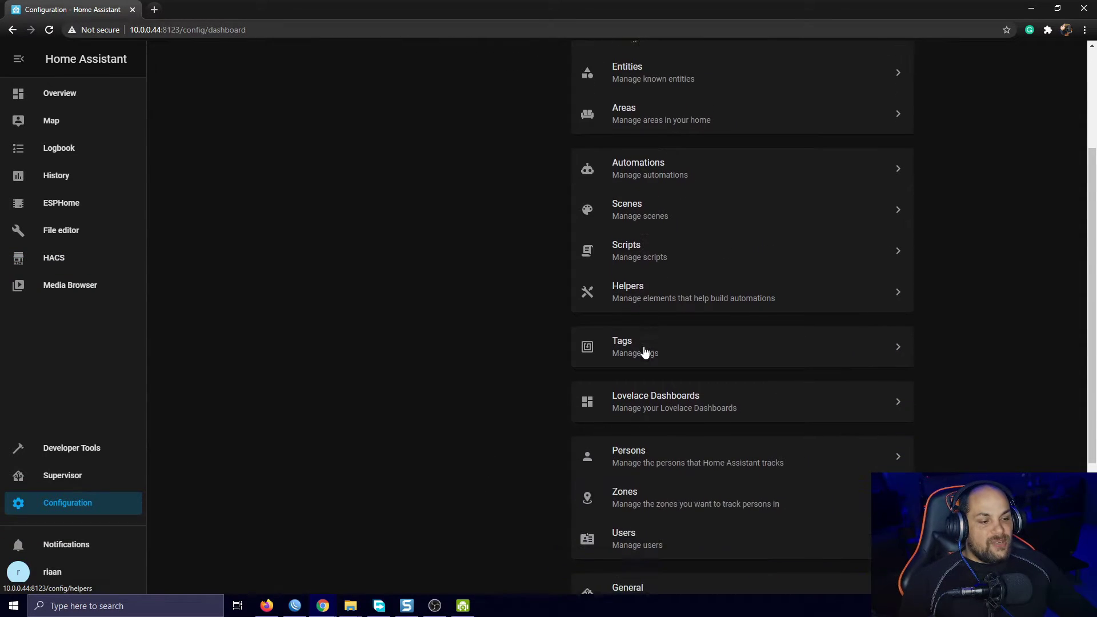
{"action": "left_click", "coordinate": [677, 405]}
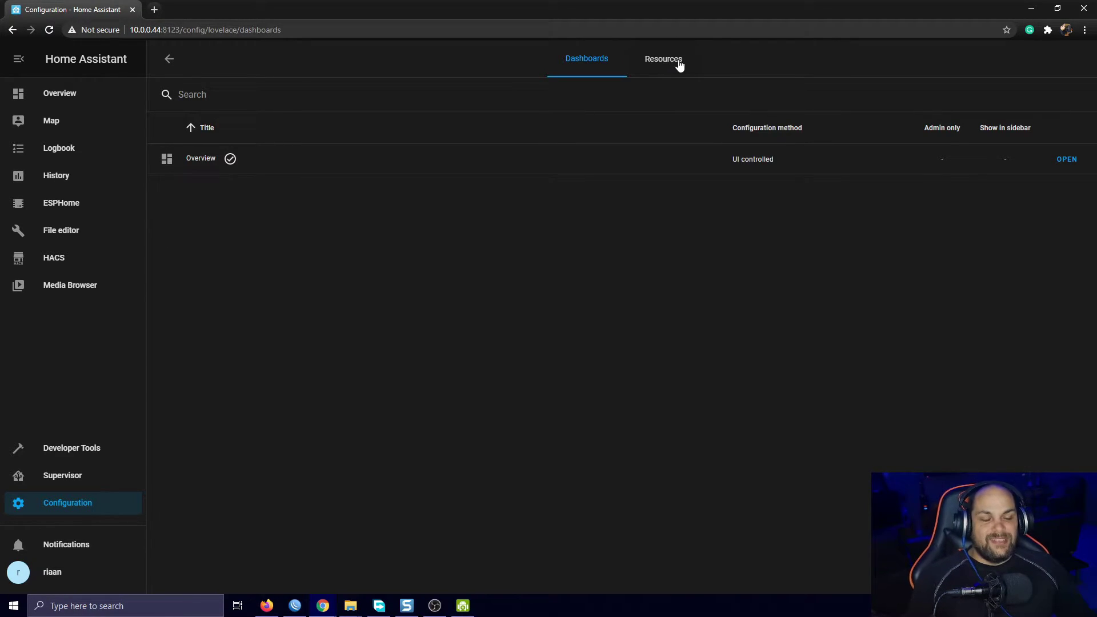
{"action": "left_click", "coordinate": [660, 61]}
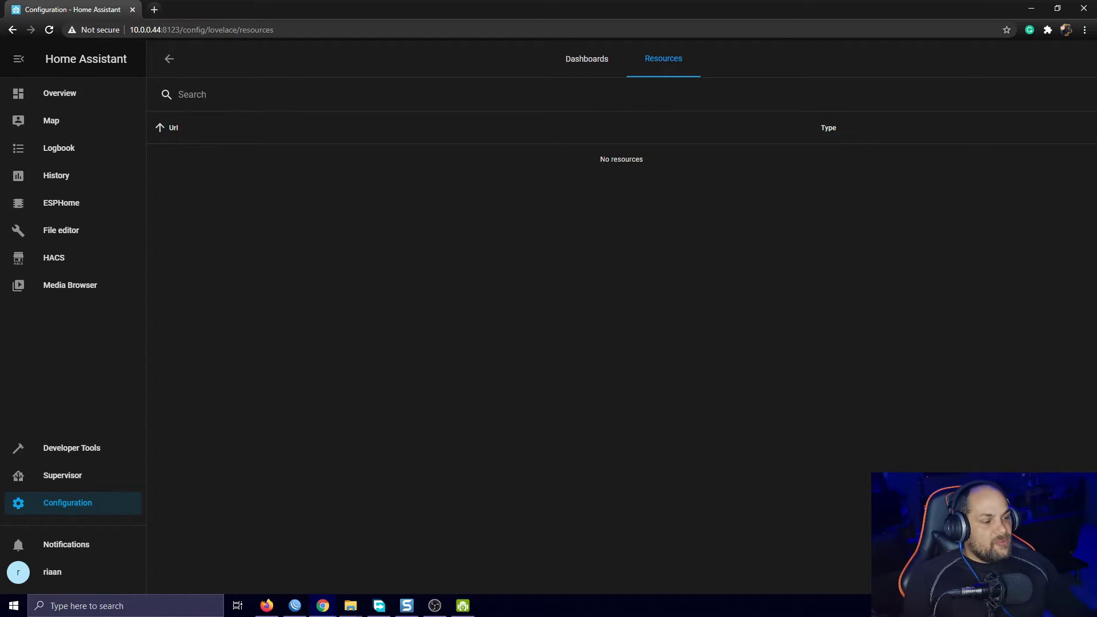
Add the resource /hacsfiles/lovelace-animated-background/animated-background.js as a JavaScript Module.
{"action": "left_click", "coordinate": [1040, 578]}
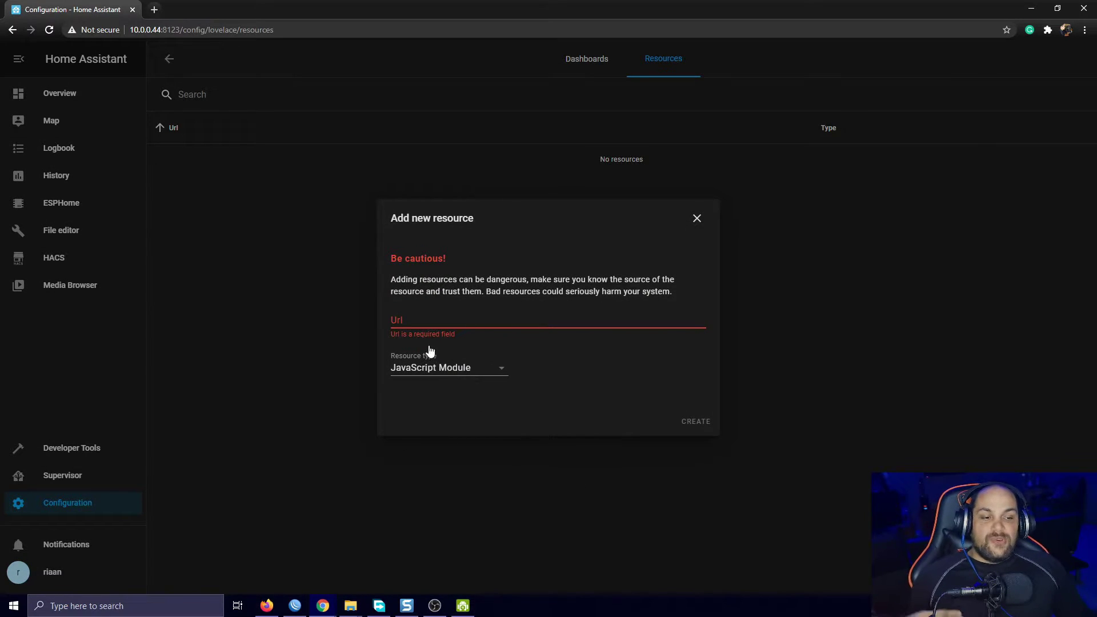
{"action": "right_click", "coordinate": [429, 316]}
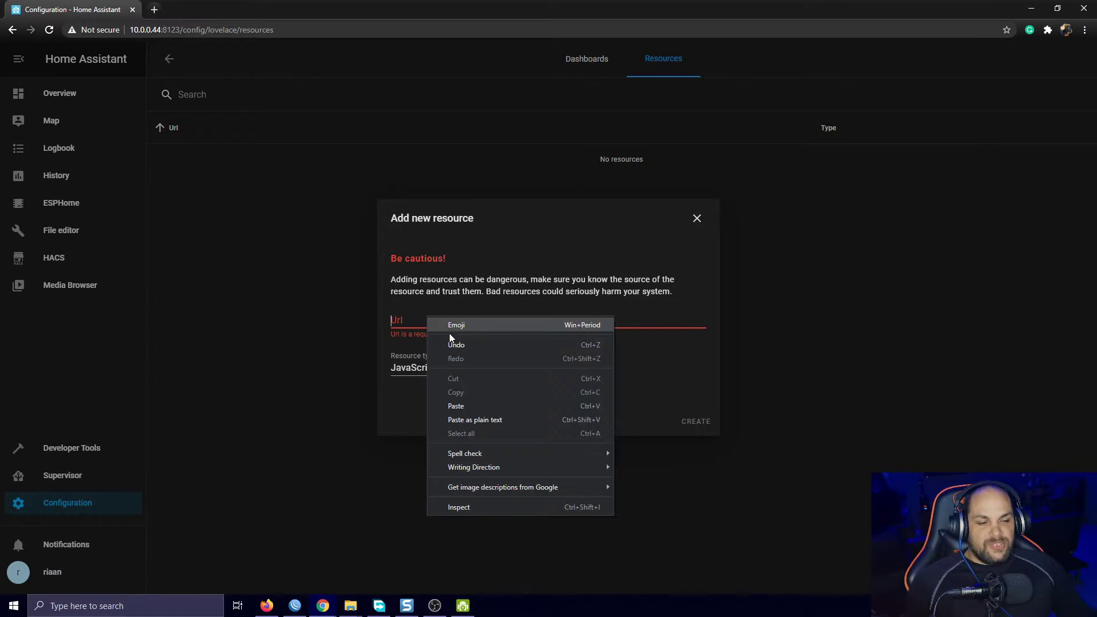
{"action": "left_click", "coordinate": [478, 400]}
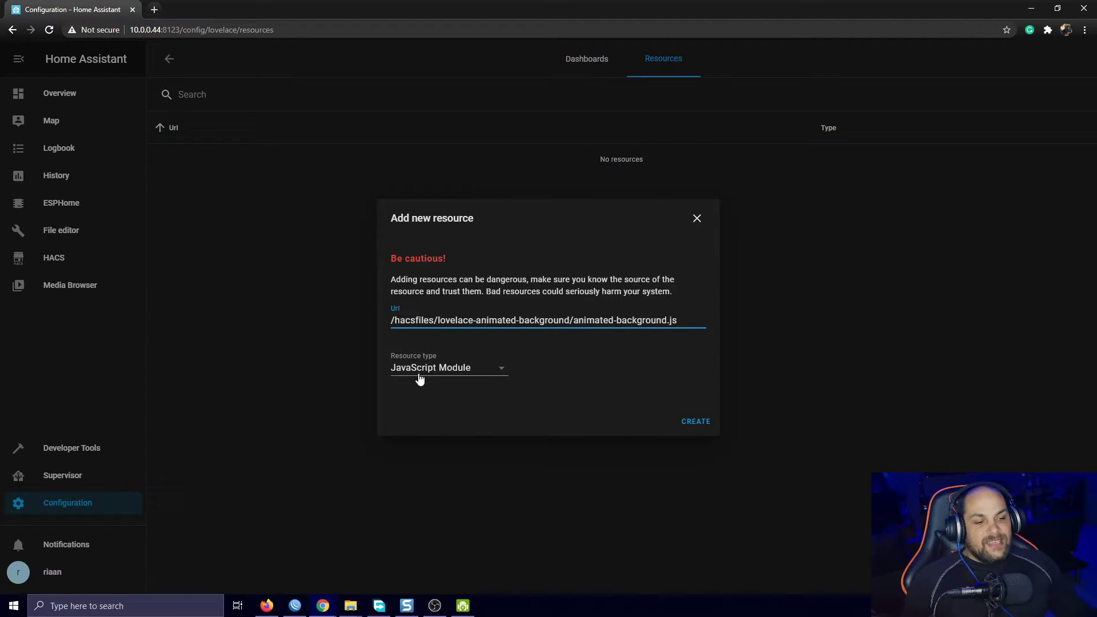
{"action": "left_click", "coordinate": [704, 423]}
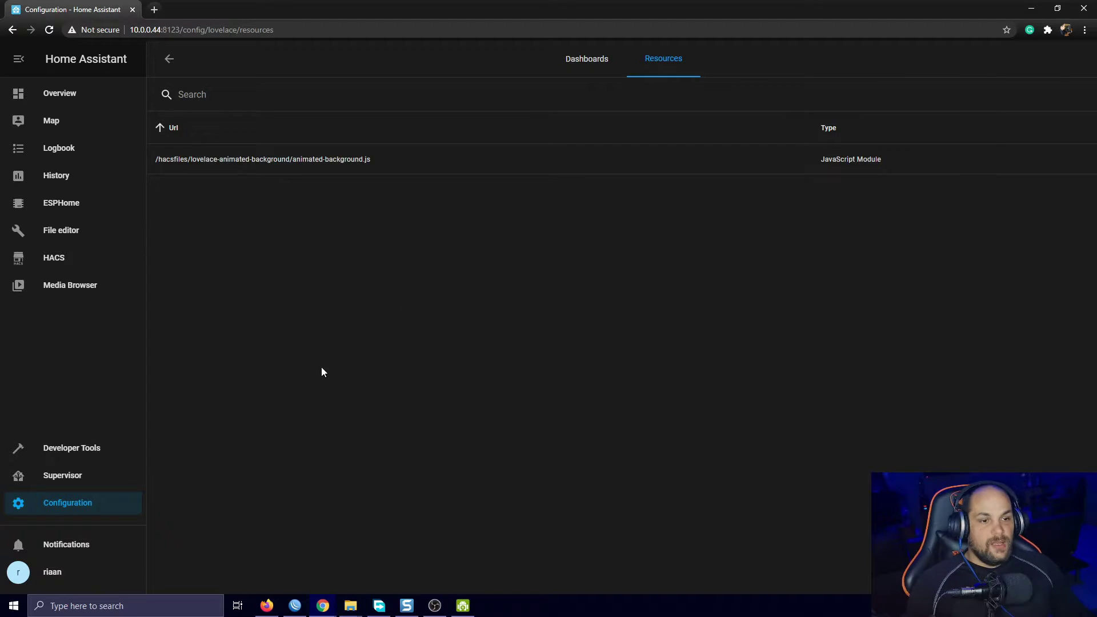
Open the installed Lovelace Animated Background readme from the HACS frontend section and find the Step 3 example configuration.
{"action": "left_click", "coordinate": [50, 263]}
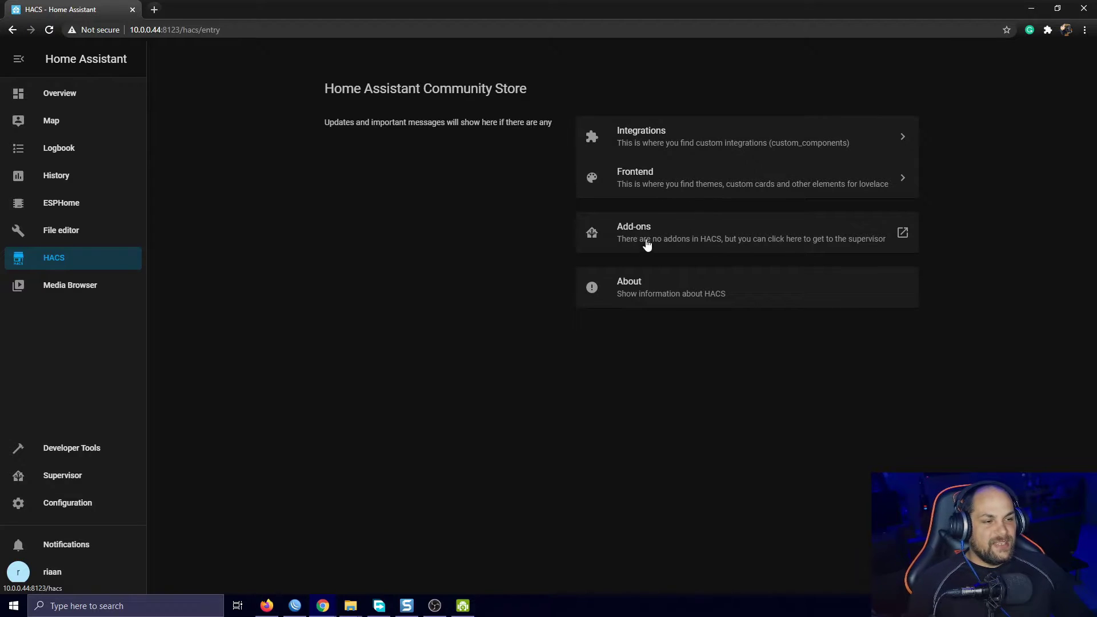
{"action": "left_click", "coordinate": [649, 170]}
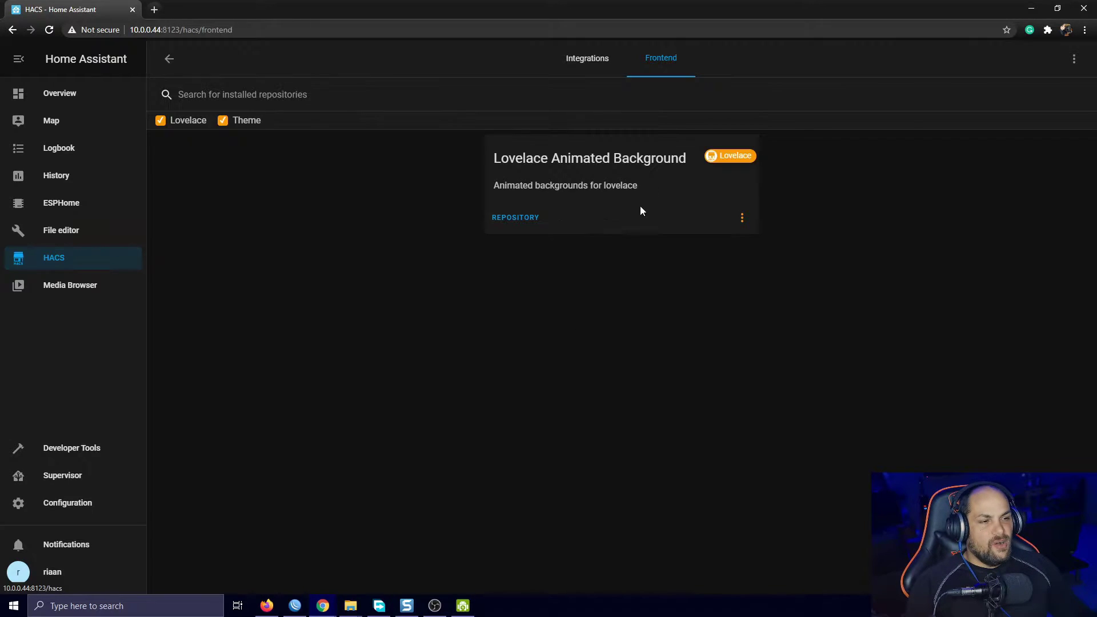
{"action": "left_click", "coordinate": [558, 175]}
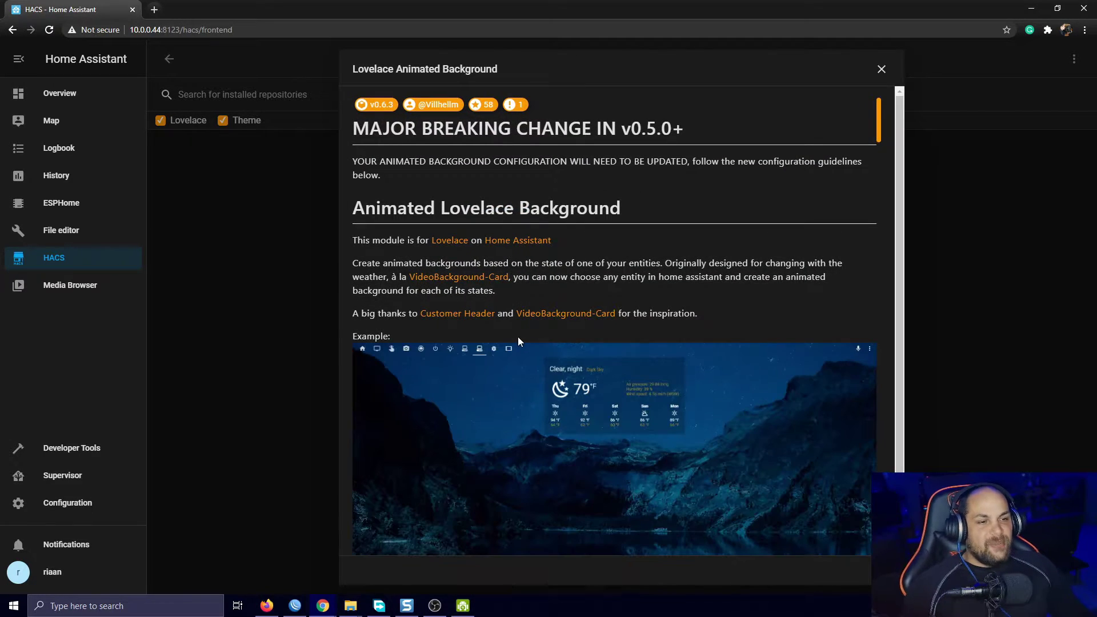
{"action": "scroll", "coordinate": [514, 343], "scroll_direction": "down", "scroll_amount": 3}
{"action": "scroll", "coordinate": [513, 346], "scroll_direction": "down", "scroll_amount": 10}
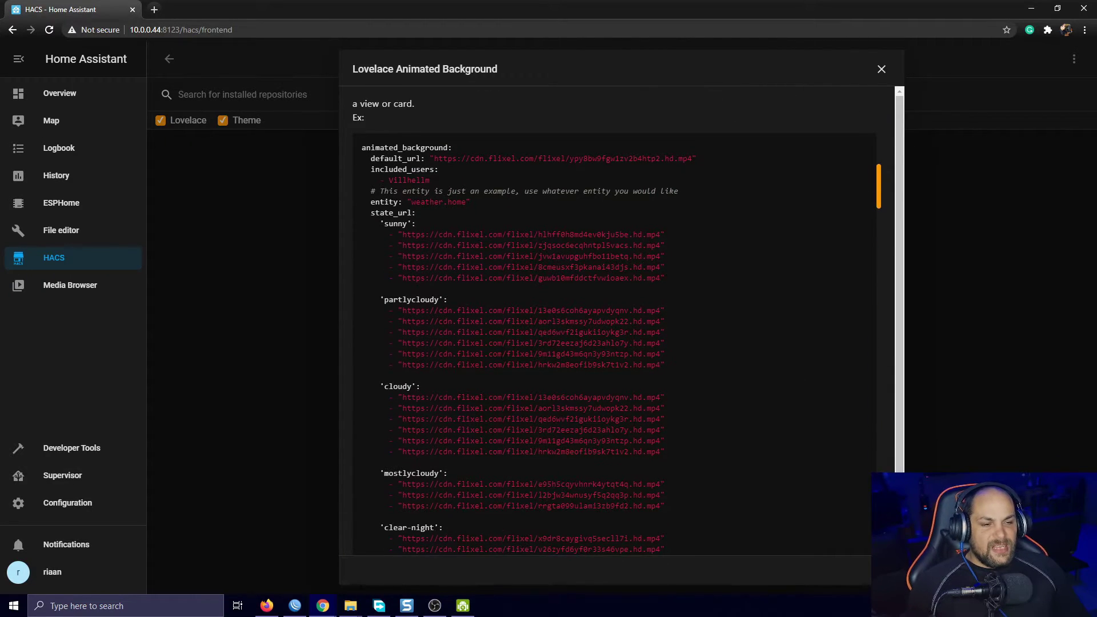
{"action": "scroll", "coordinate": [490, 380], "scroll_direction": "down", "scroll_amount": 10}
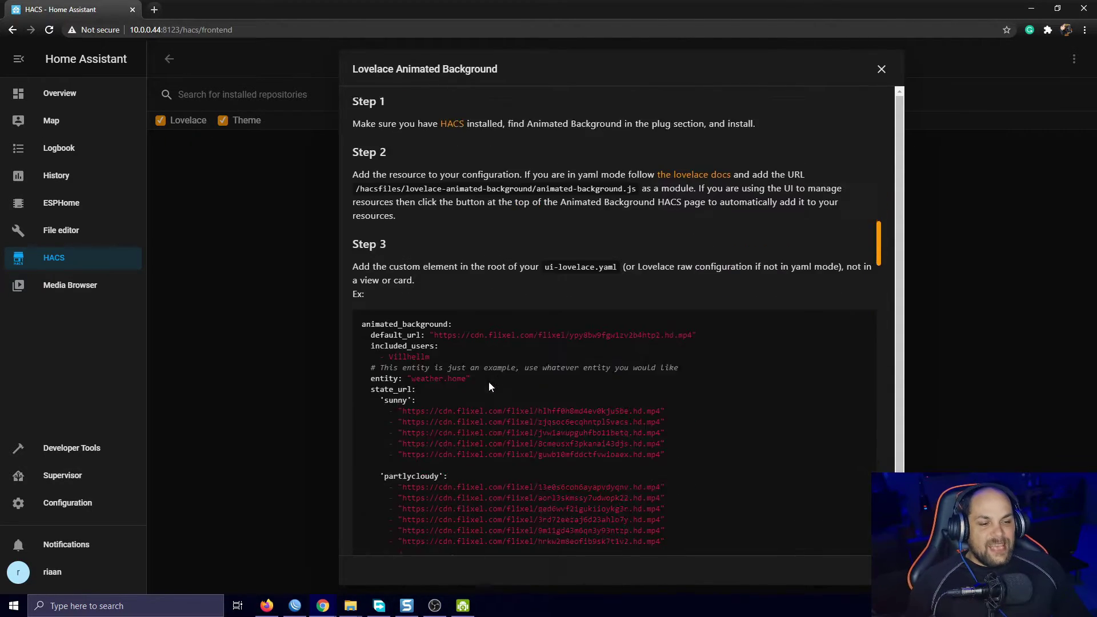
{"action": "scroll", "coordinate": [490, 380], "scroll_direction": "down", "scroll_amount": 2}
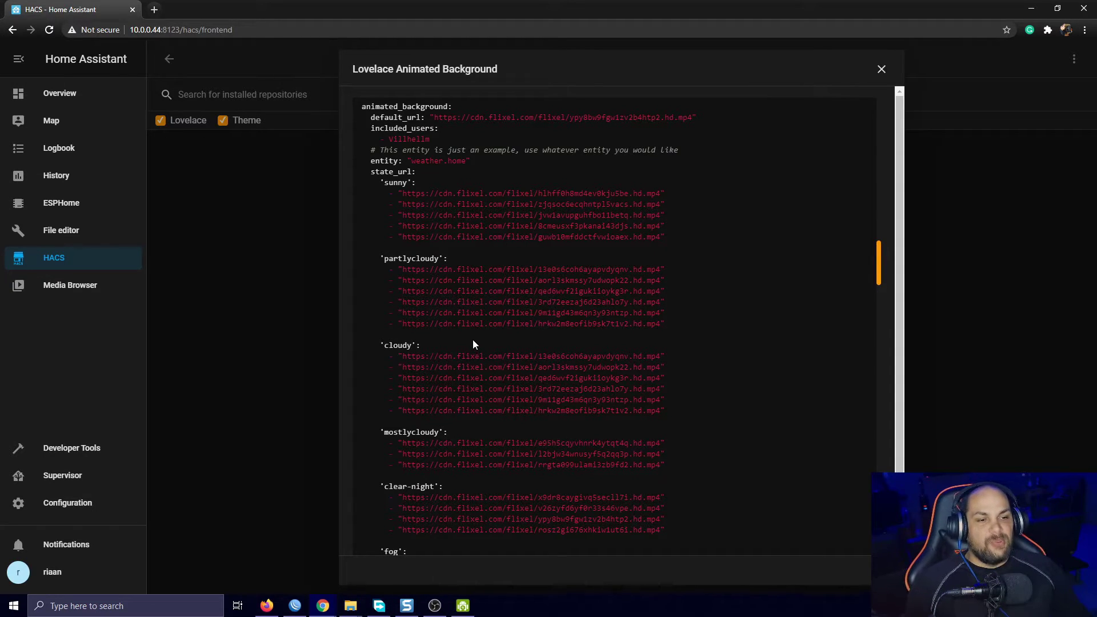
{"action": "scroll", "coordinate": [472, 340], "scroll_direction": "up", "scroll_amount": 3}
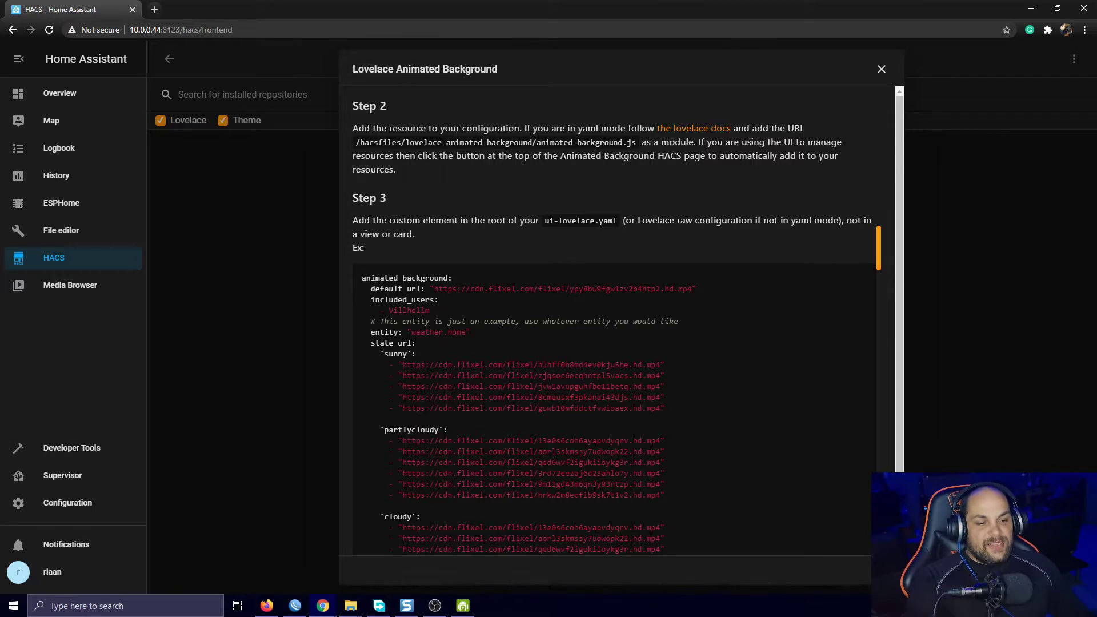
Examine the weather.home entity and the video URLs listed per weather state in the Step 3 example.
{"action": "left_click_drag", "start_coordinate": [411, 332], "coordinate": [462, 333]}
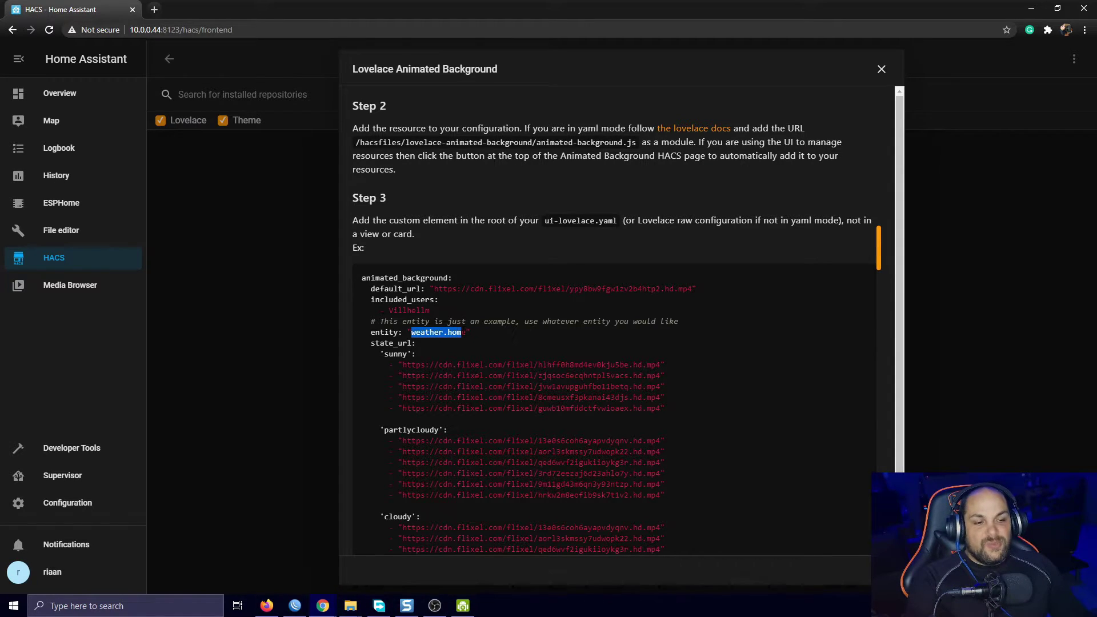
{"action": "left_click", "coordinate": [500, 337]}
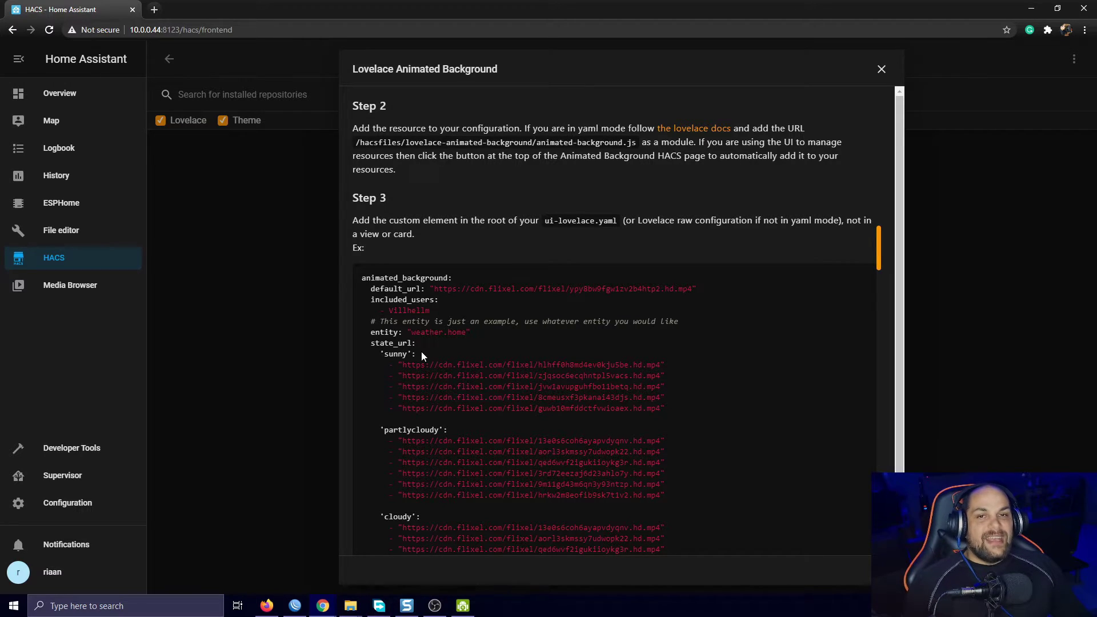
{"action": "left_click_drag", "start_coordinate": [401, 365], "coordinate": [661, 365]}
{"action": "left_click_drag", "start_coordinate": [402, 376], "coordinate": [652, 376]}
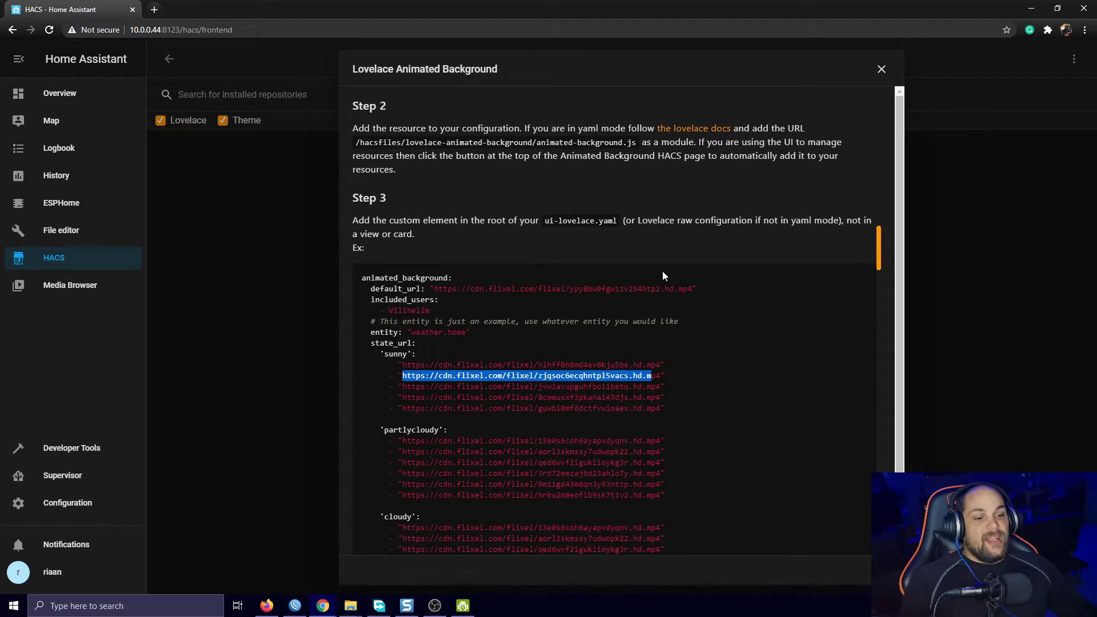
{"action": "left_click_drag", "start_coordinate": [402, 365], "coordinate": [660, 365]}
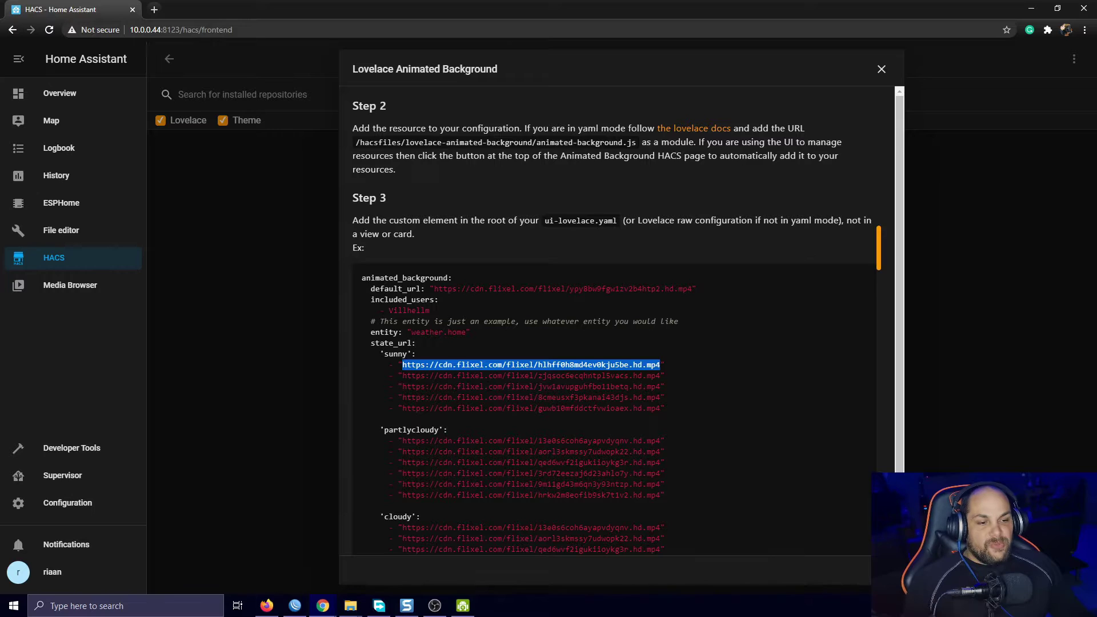
{"action": "scroll", "coordinate": [371, 293], "scroll_direction": "down", "scroll_amount": 6}
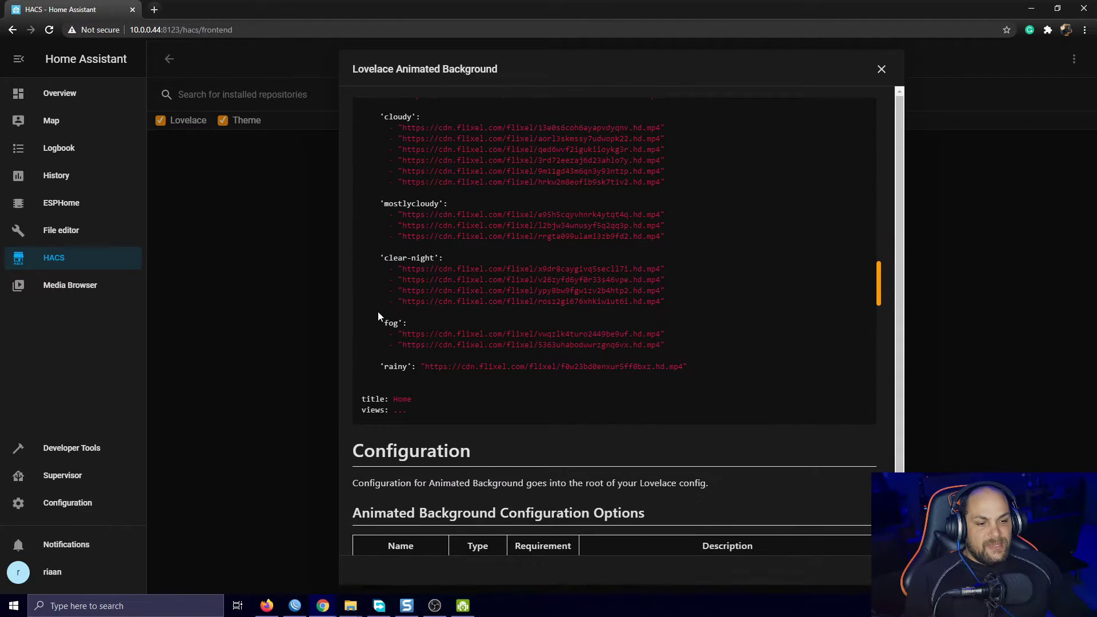
Copy the Step 3 example from animated_background through the rainy entry, without the title and views lines, and close the readme.
{"action": "scroll", "coordinate": [379, 311], "scroll_direction": "up", "scroll_amount": 3}
{"action": "scroll", "coordinate": [392, 259], "scroll_direction": "up", "scroll_amount": 3}
{"action": "left_click_drag", "start_coordinate": [364, 221], "coordinate": [700, 242]}
{"action": "right_click", "coordinate": [560, 219]}
{"action": "left_click", "coordinate": [595, 228]}
{"action": "left_click_drag", "start_coordinate": [364, 279], "coordinate": [417, 292]}
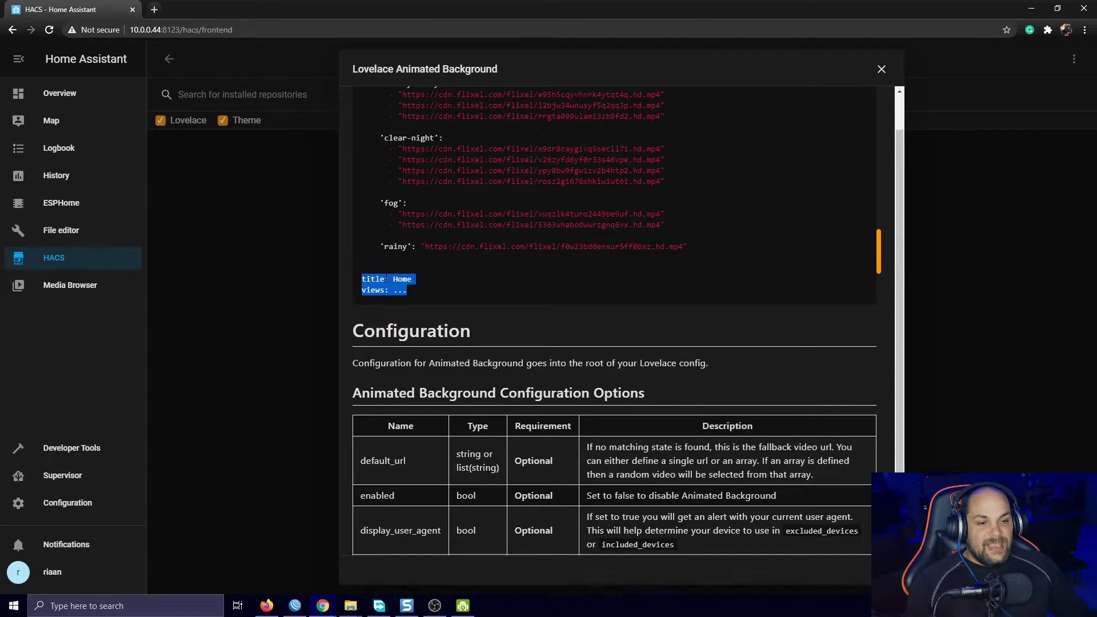
{"action": "scroll", "coordinate": [418, 293], "scroll_direction": "down", "scroll_amount": 2}
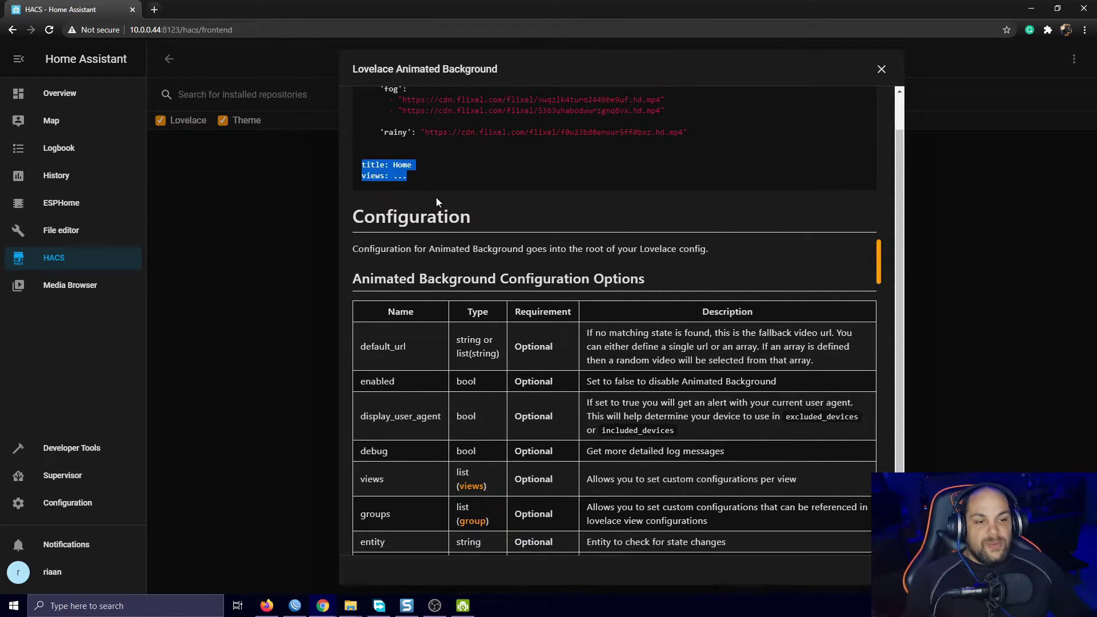
{"action": "scroll", "coordinate": [424, 252], "scroll_direction": "down", "scroll_amount": 20}
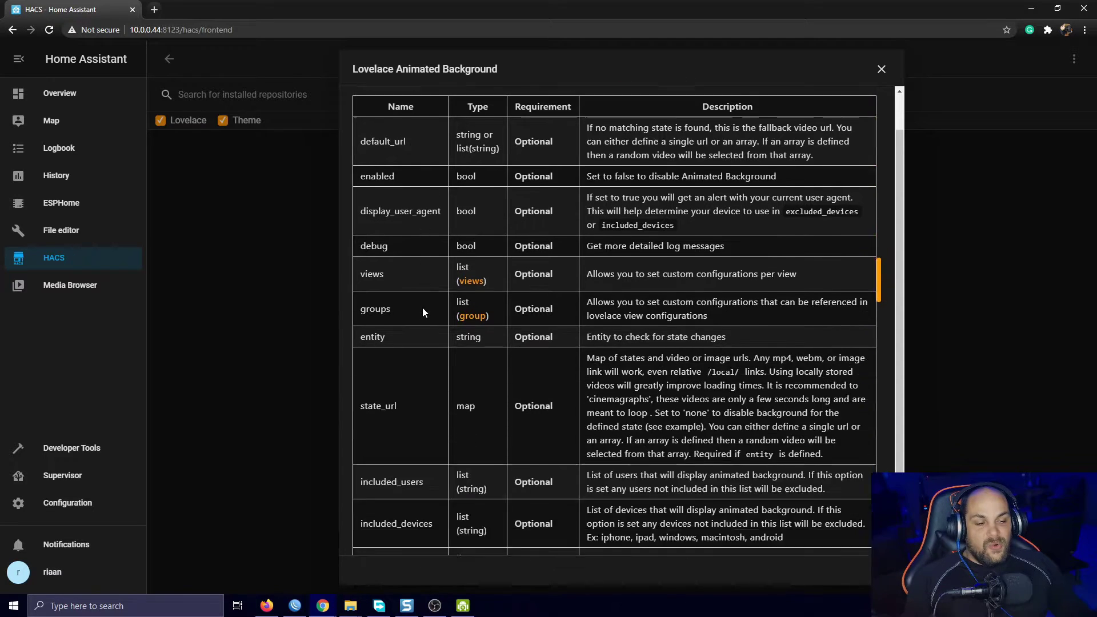
{"action": "left_click", "coordinate": [883, 70]}
Paste the copied animated_background block at the start of the Overview dashboard's raw configuration, before views.
{"action": "left_click", "coordinate": [55, 93]}
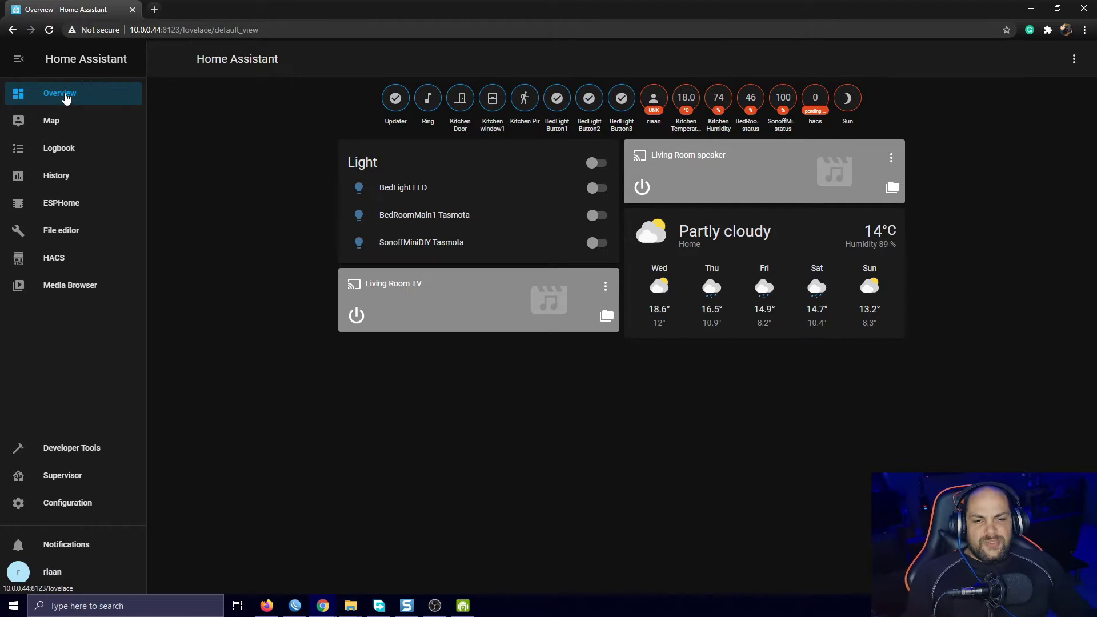
{"action": "left_click", "coordinate": [1074, 59]}
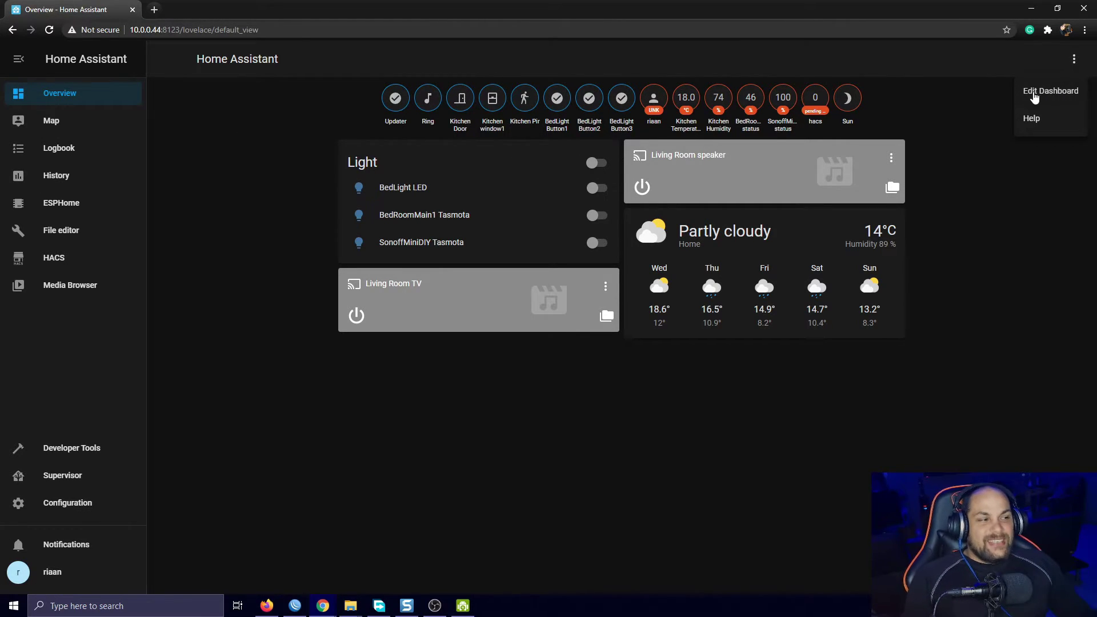
{"action": "left_click", "coordinate": [1056, 93]}
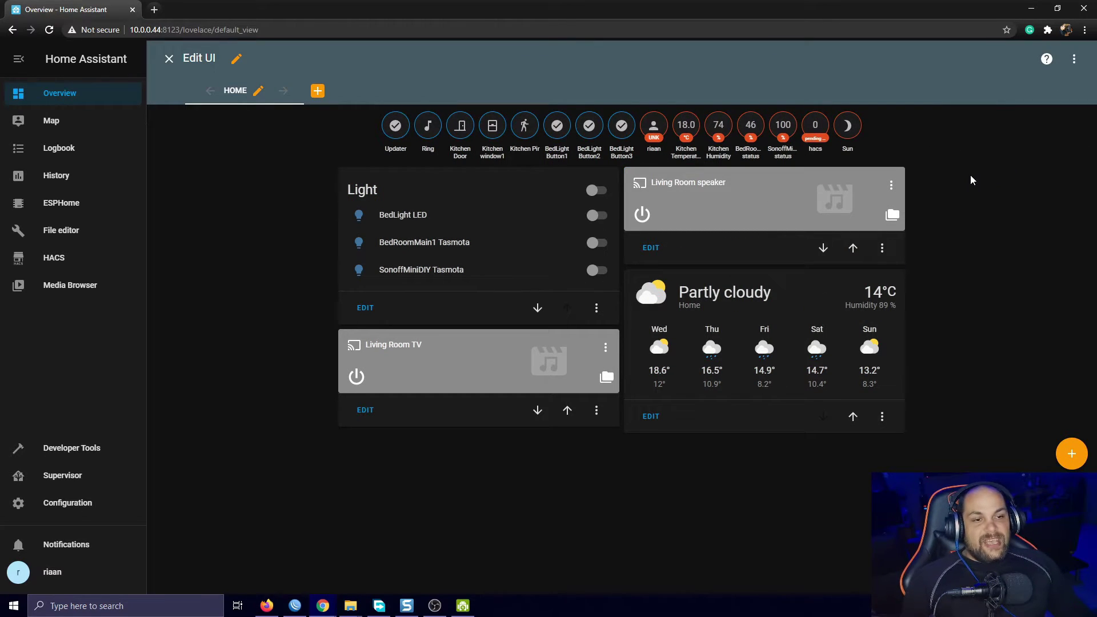
{"action": "left_click", "coordinate": [1074, 59]}
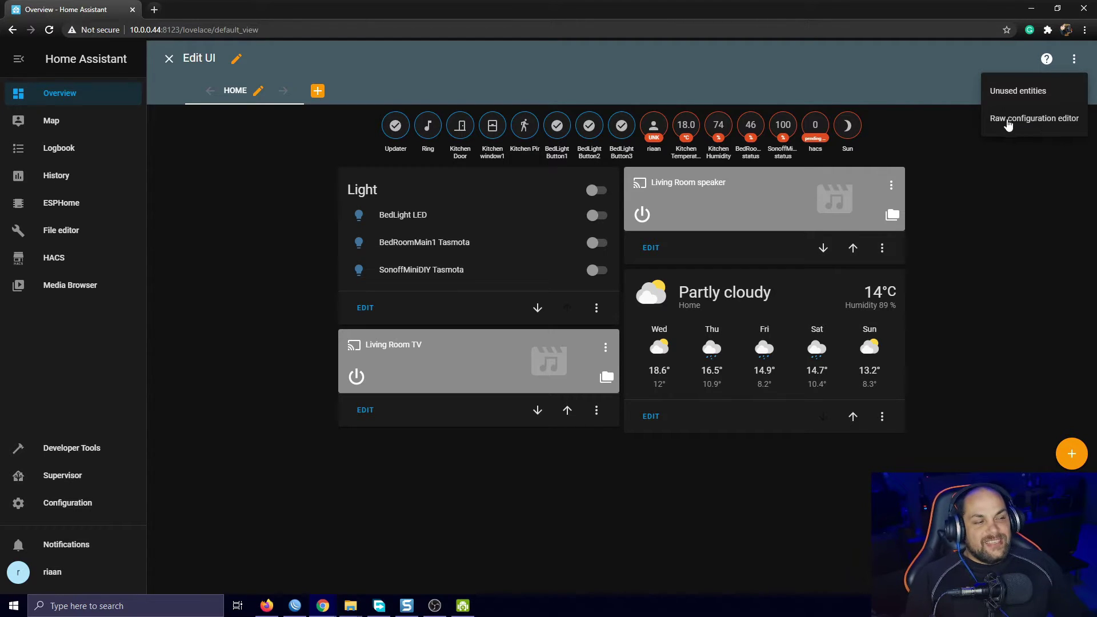
{"action": "left_click", "coordinate": [1044, 122]}
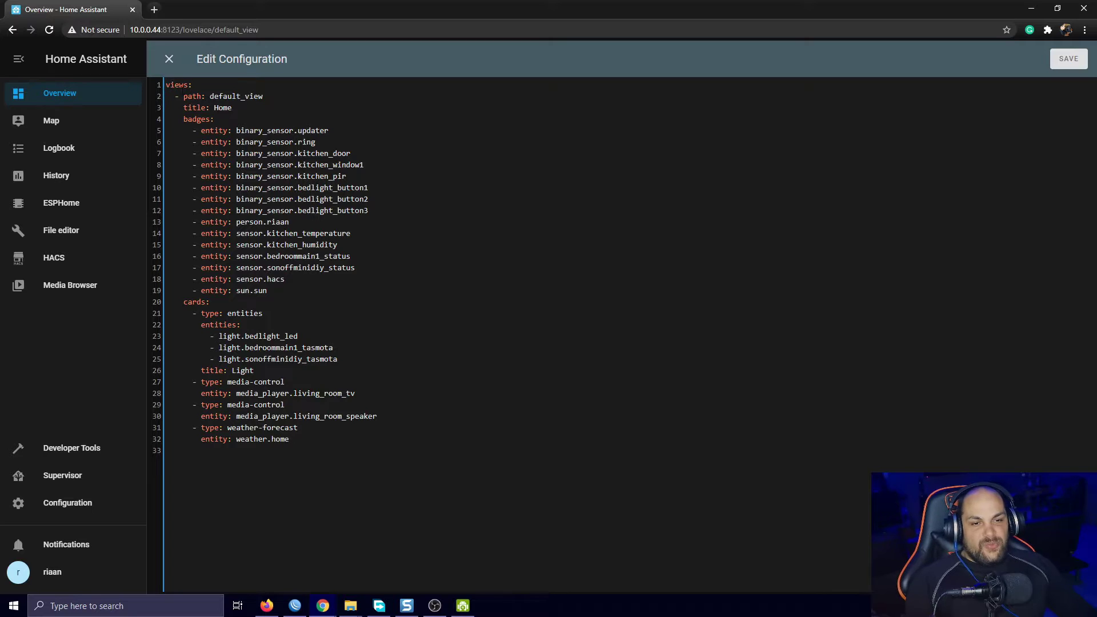
{"action": "key", "text": "ctrl+v"}
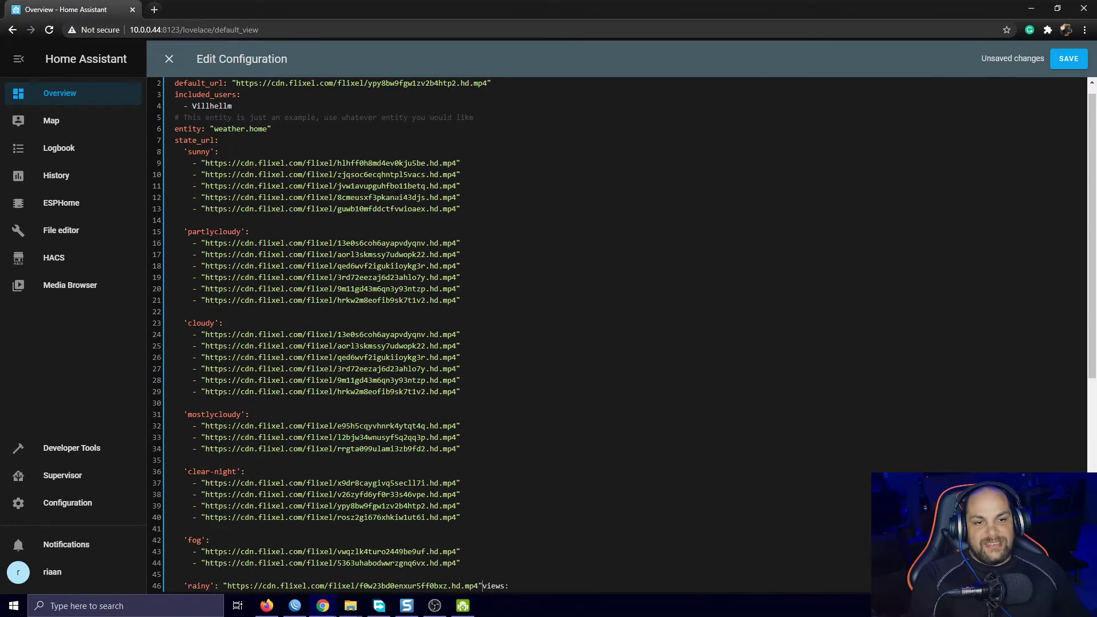
Delete the included_users setting, its user entry and the example comment from the animated_background block.
{"action": "scroll", "coordinate": [314, 221], "scroll_direction": "up", "scroll_amount": 1}
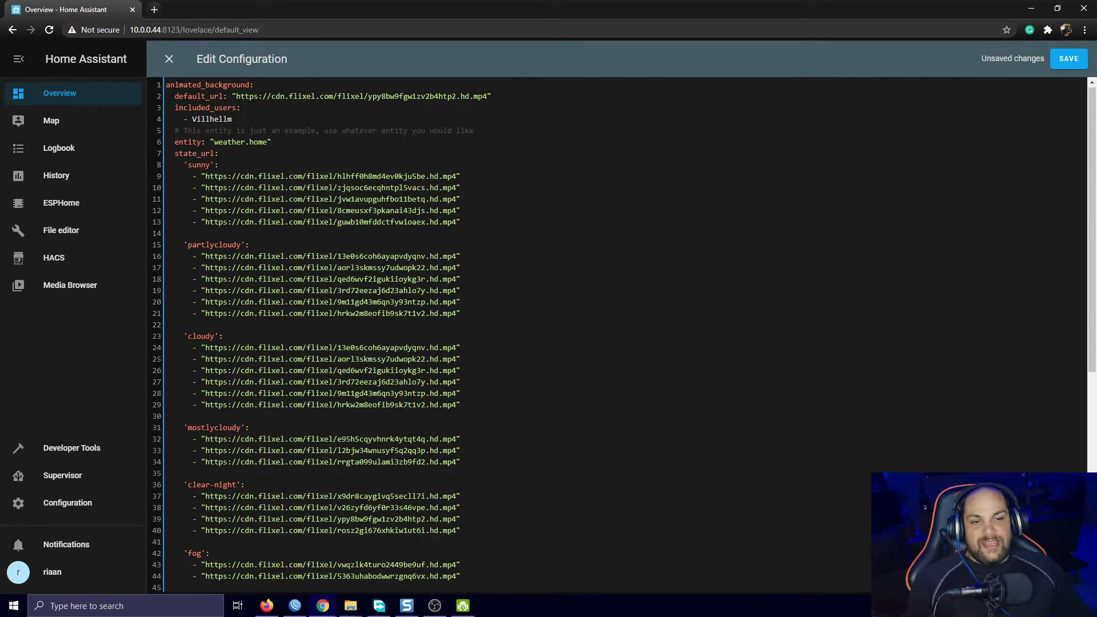
{"action": "left_click_drag", "start_coordinate": [171, 86], "coordinate": [167, 108]}
{"action": "left_click", "coordinate": [233, 119]}
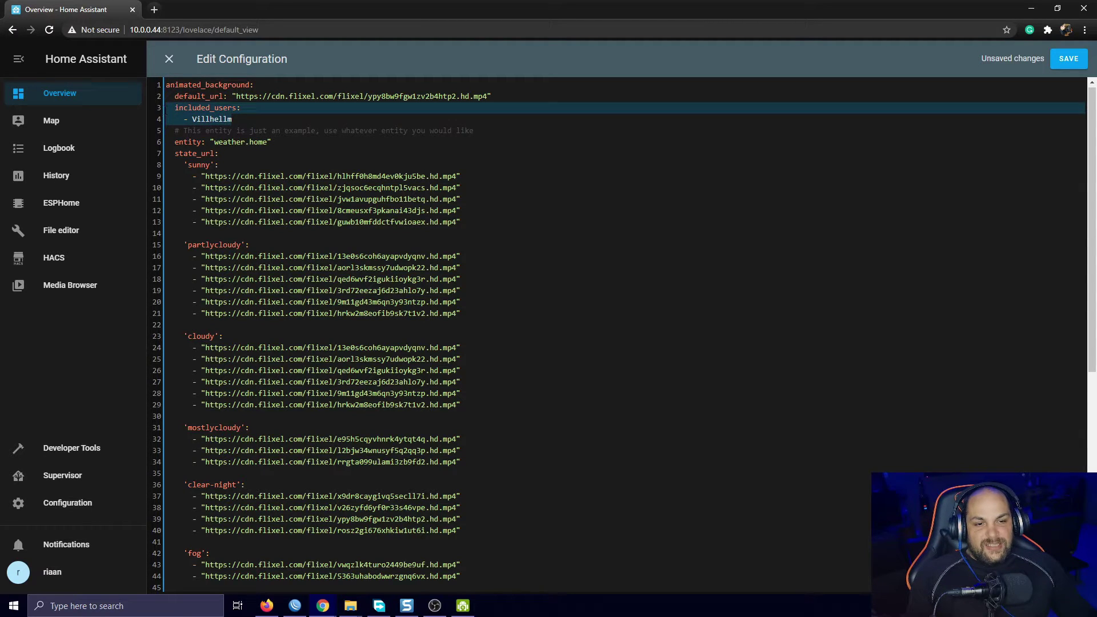
{"action": "left_click_drag", "start_coordinate": [474, 130], "coordinate": [171, 106]}
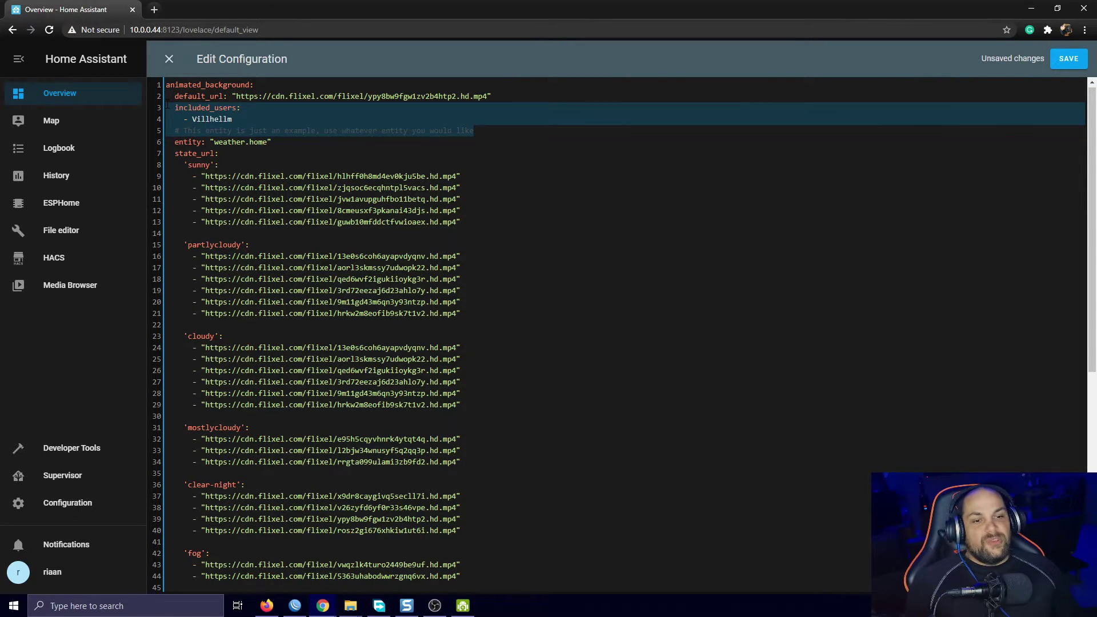
{"action": "left_click", "coordinate": [192, 96]}
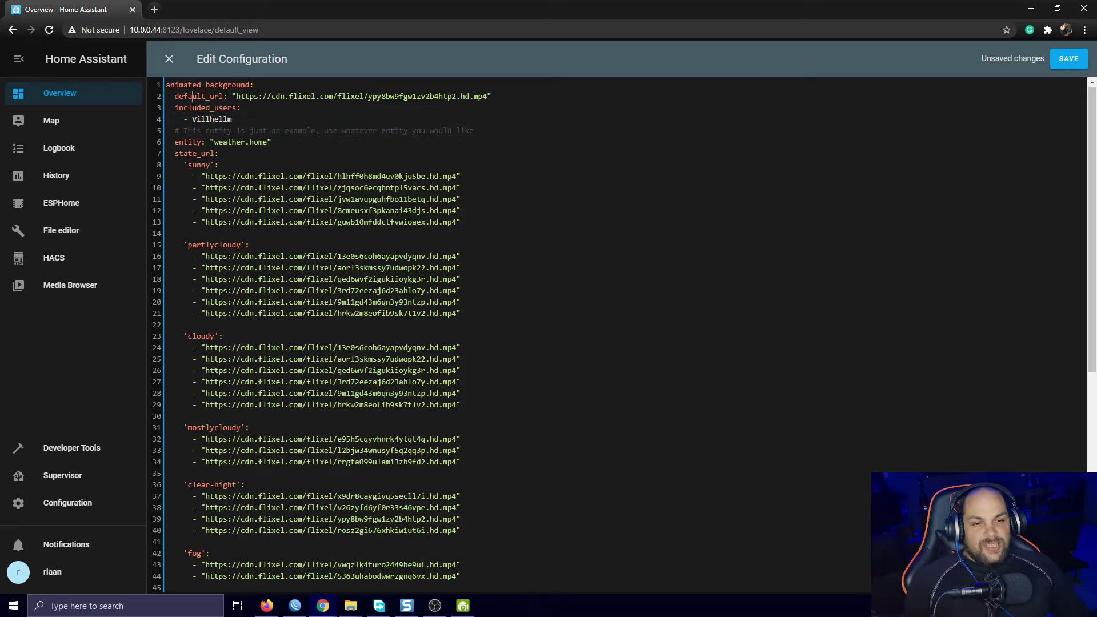
{"action": "left_click_drag", "start_coordinate": [170, 107], "coordinate": [480, 131]}
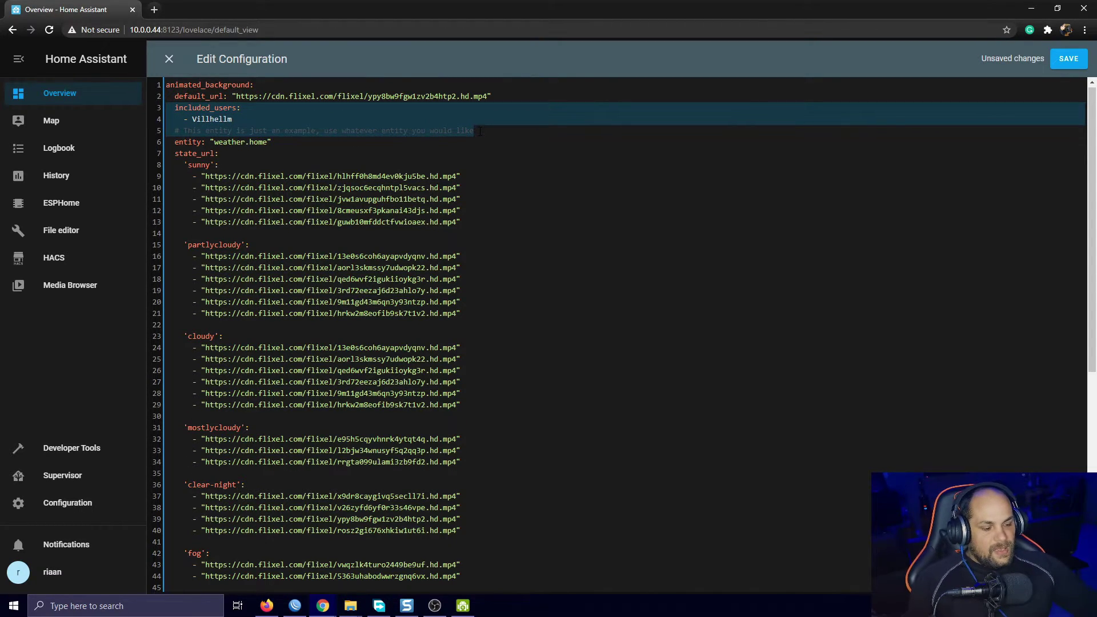
{"action": "key", "text": "BackSpace"}
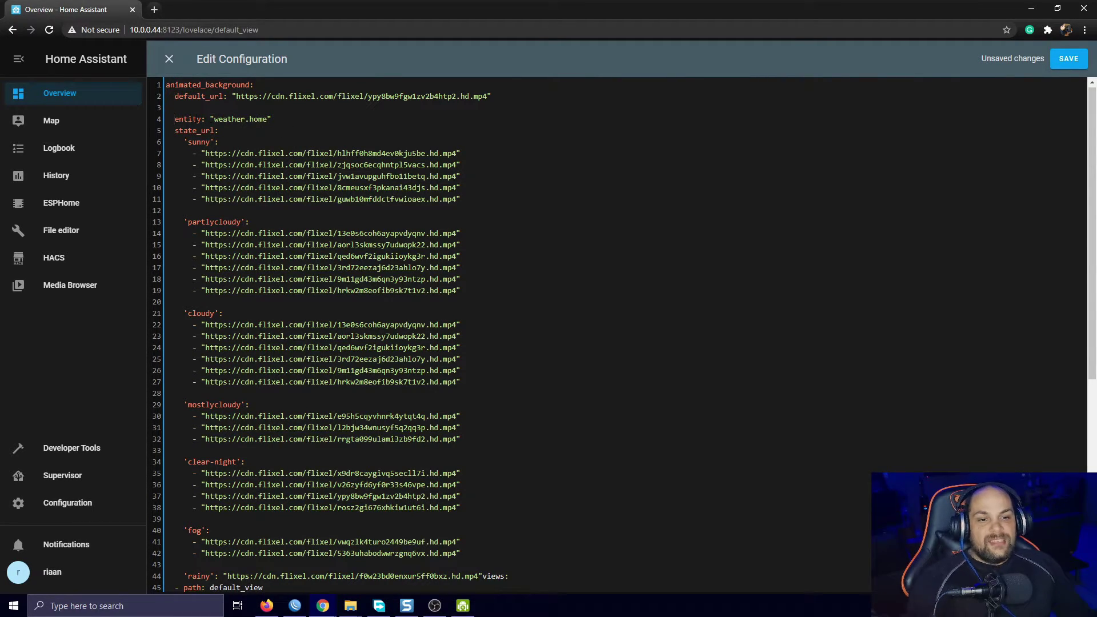
Review the weather.home entity and the video URLs under the sunny state in the dashboard configuration.
{"action": "left_click_drag", "start_coordinate": [215, 119], "coordinate": [267, 119]}
{"action": "left_click", "coordinate": [291, 120]}
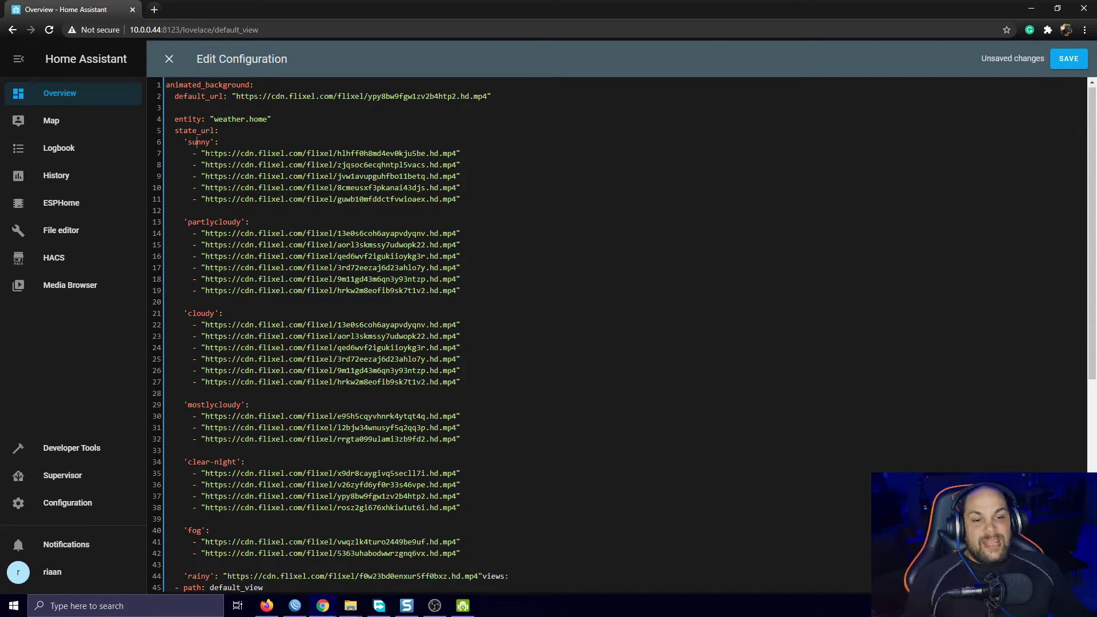
{"action": "left_click_drag", "start_coordinate": [167, 152], "coordinate": [468, 198]}
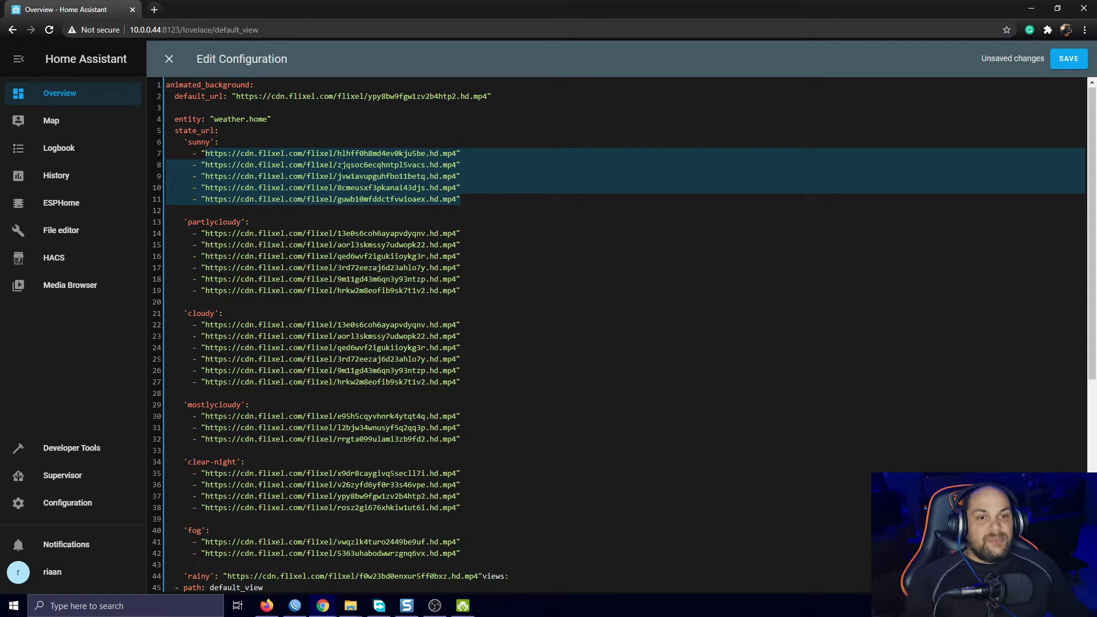
{"action": "left_click", "coordinate": [259, 164]}
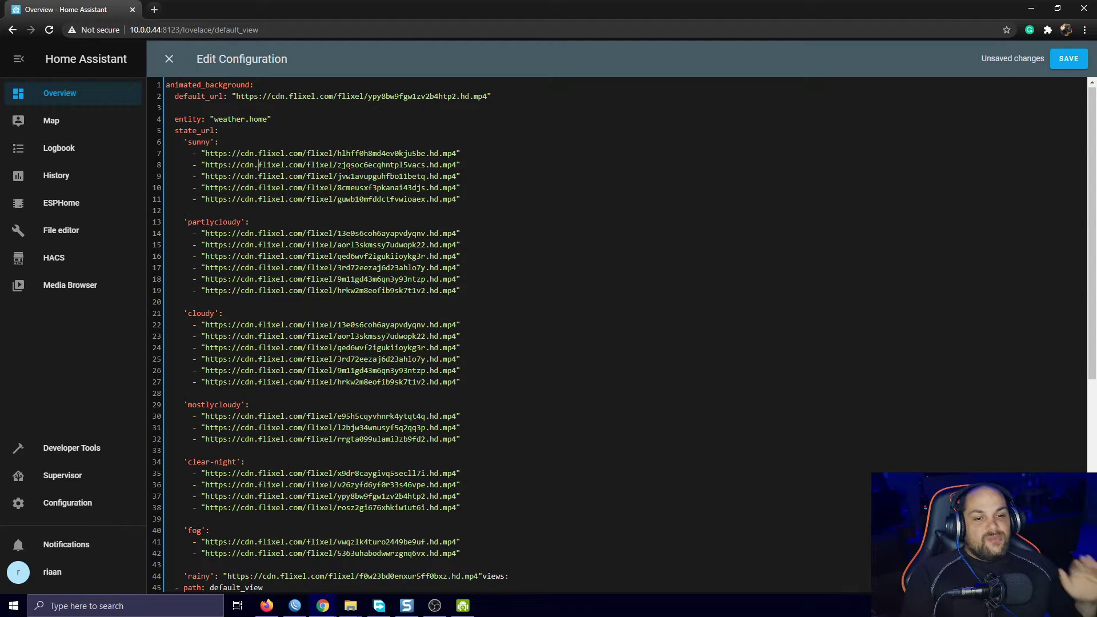
{"action": "left_click_drag", "start_coordinate": [167, 153], "coordinate": [460, 200]}
{"action": "left_click", "coordinate": [215, 256]}
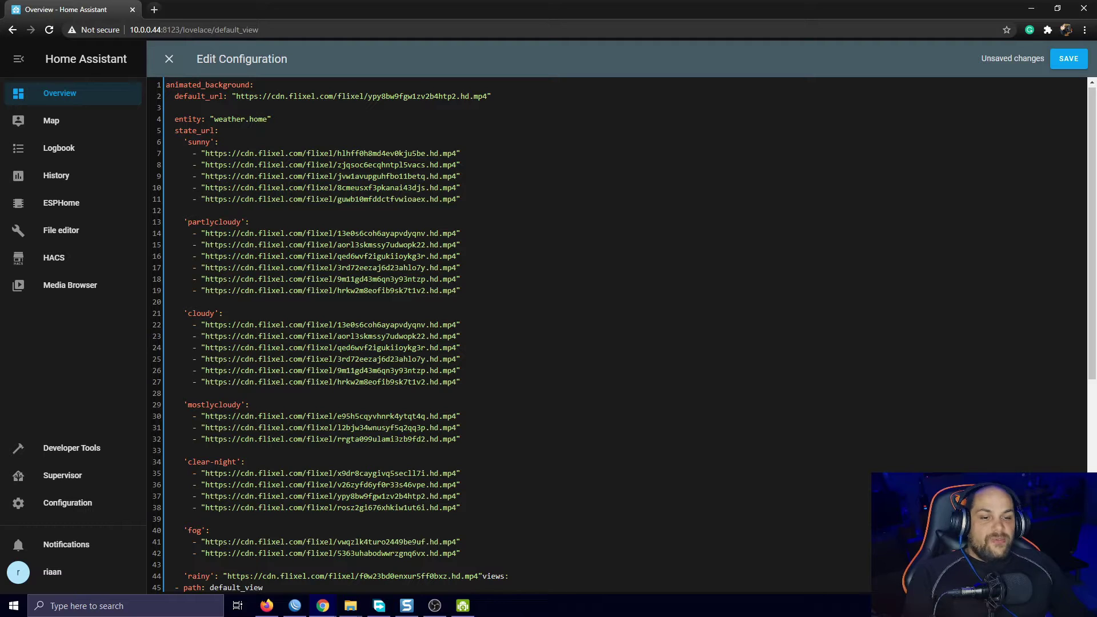
Move the views key after the rainy entry to its own unindented line, separated from the animated_background block by a blank line.
{"action": "left_click_drag", "start_coordinate": [204, 234], "coordinate": [466, 292]}
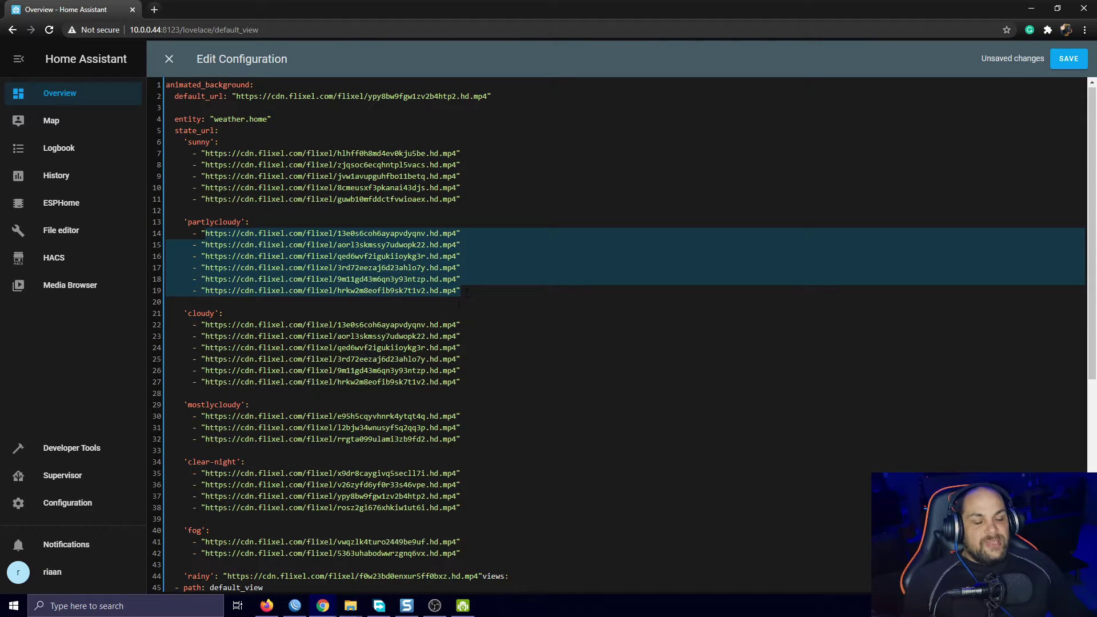
{"action": "scroll", "coordinate": [417, 313], "scroll_direction": "down", "scroll_amount": 3}
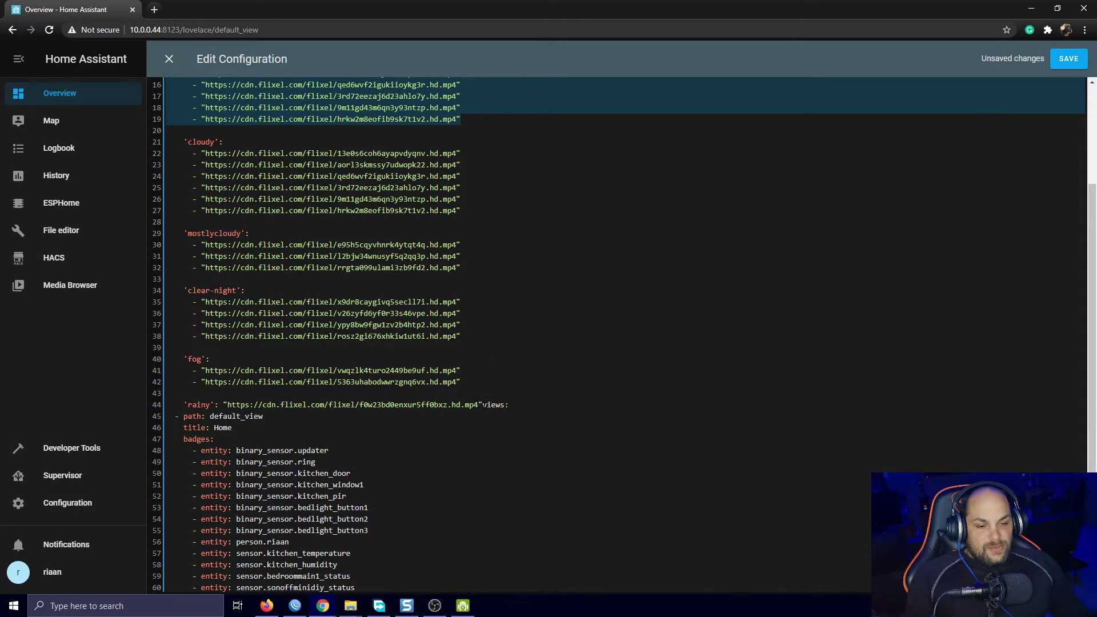
{"action": "left_click", "coordinate": [483, 405]}
{"action": "key", "text": "Return"}
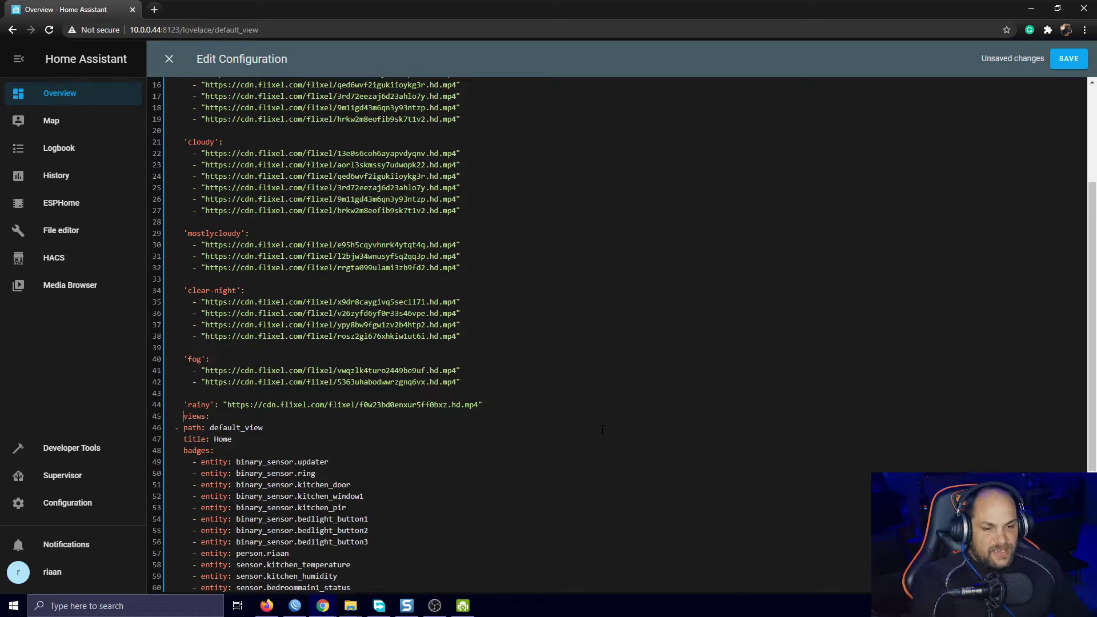
{"action": "key", "text": "BackSpace"}
{"action": "key", "text": "BackSpace"}
{"action": "key", "text": "BackSpace"}
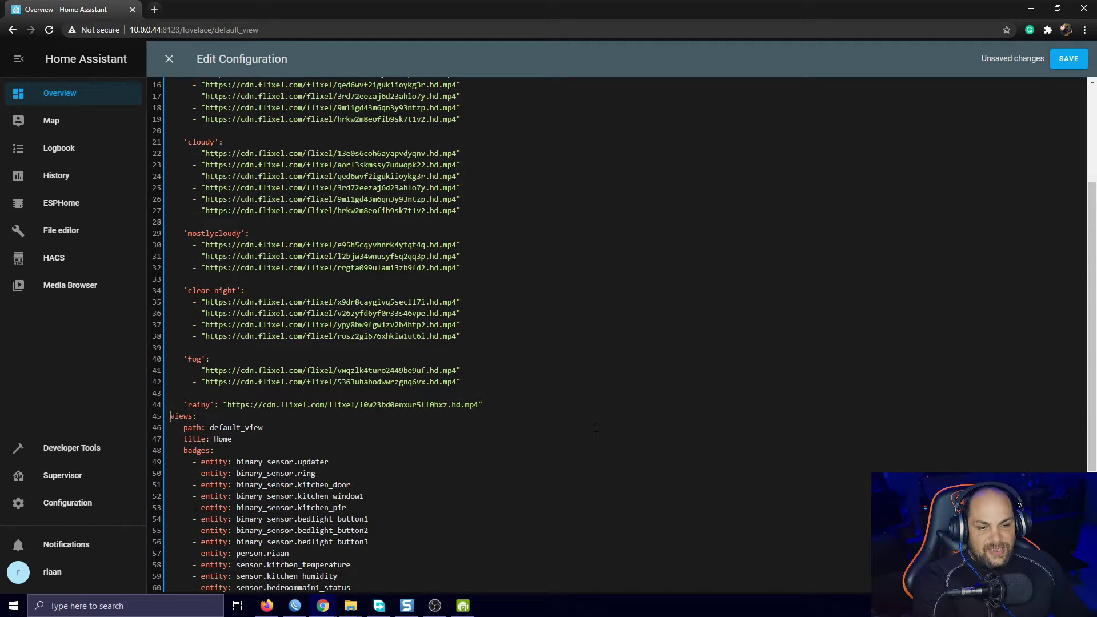
{"action": "key", "text": "BackSpace"}
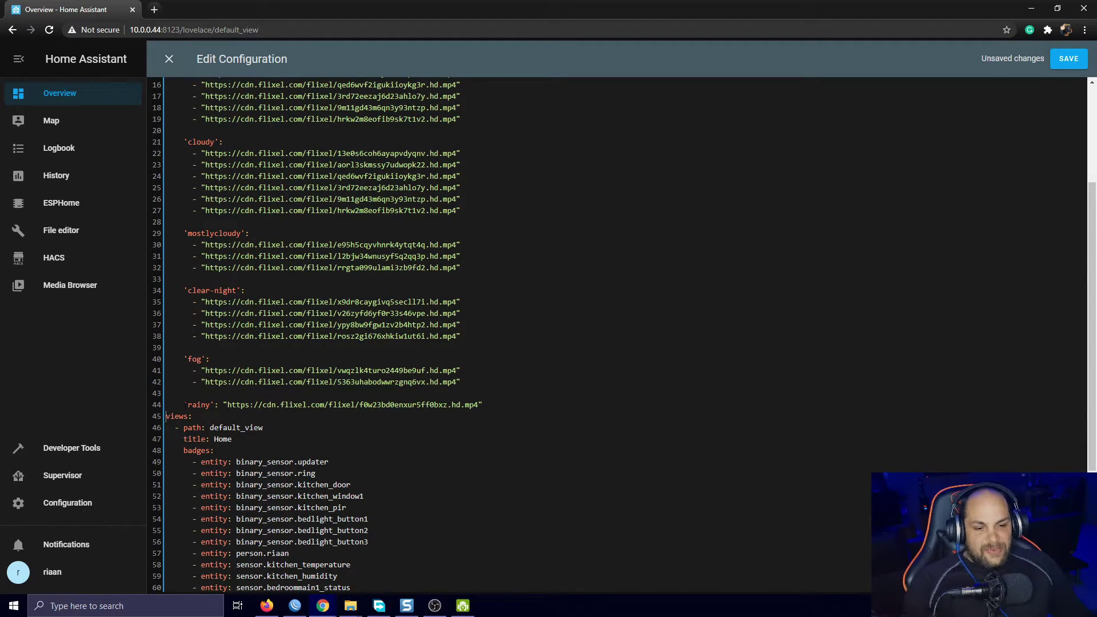
{"action": "key", "text": "Return"}
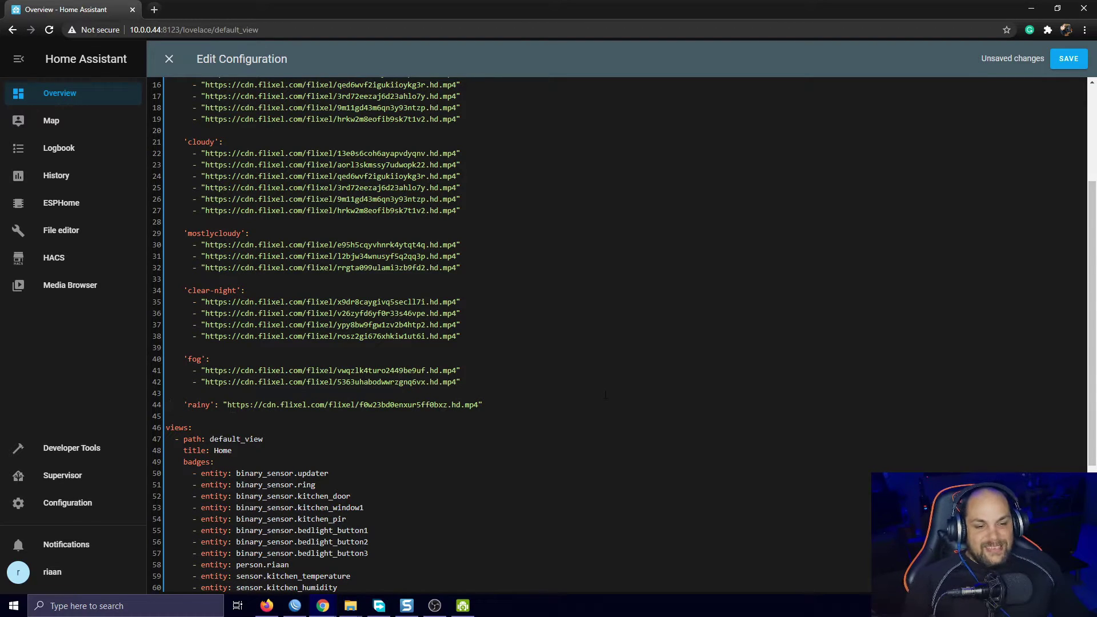
{"action": "key", "text": "Up"}
{"action": "key", "text": "Up"}
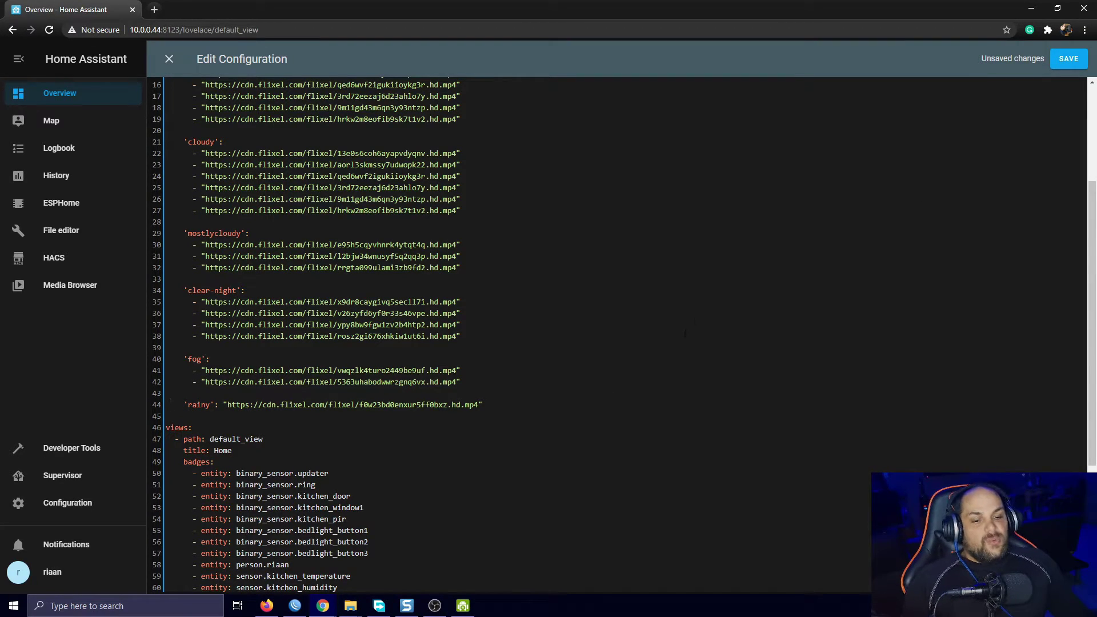
Save the dashboard's raw configuration, then close the editor and leave dashboard edit mode.
{"action": "left_click", "coordinate": [1069, 59]}
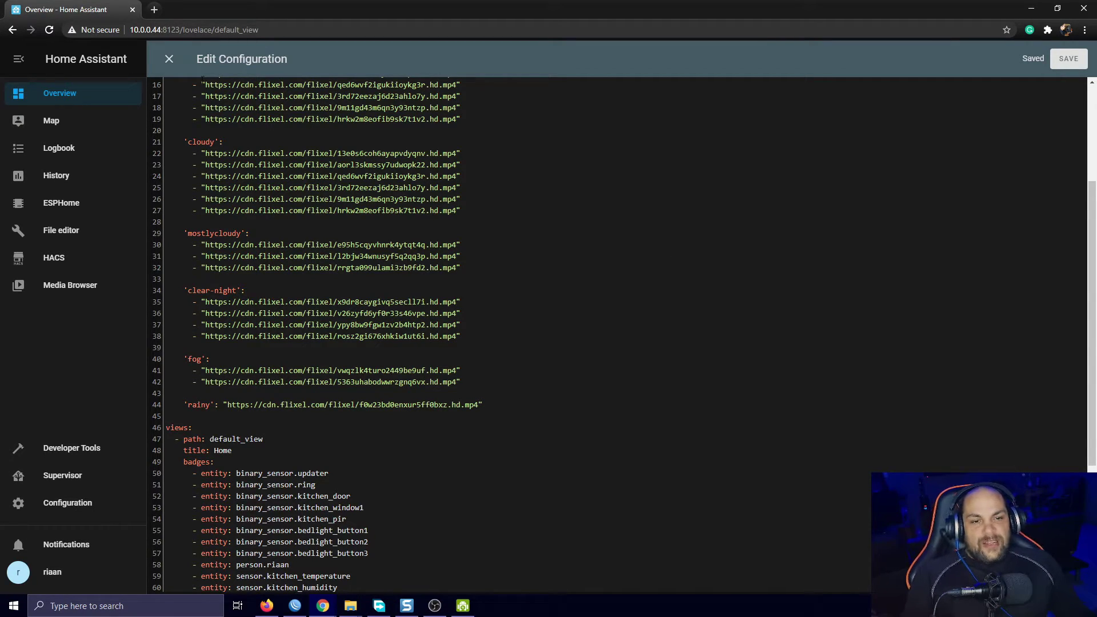
{"action": "left_click", "coordinate": [170, 58]}
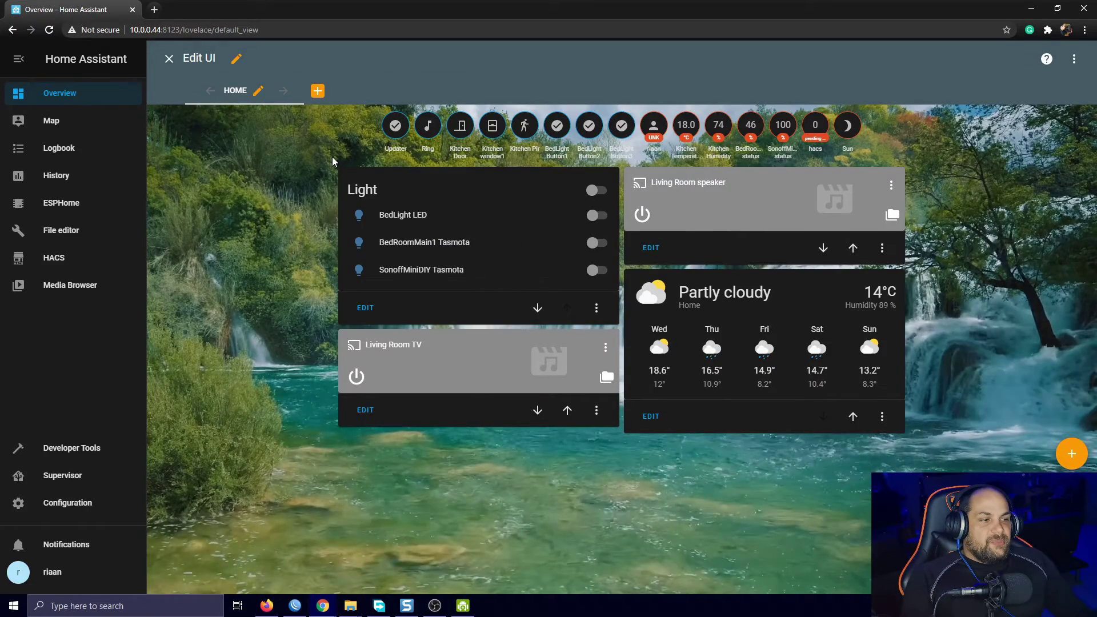
{"action": "left_click", "coordinate": [169, 59]}
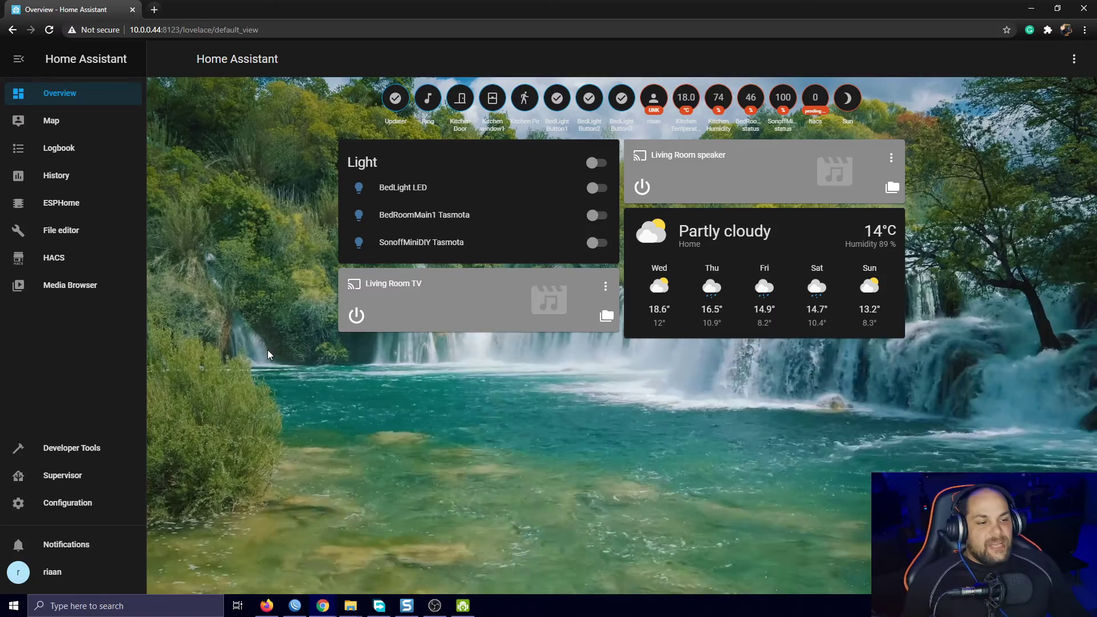
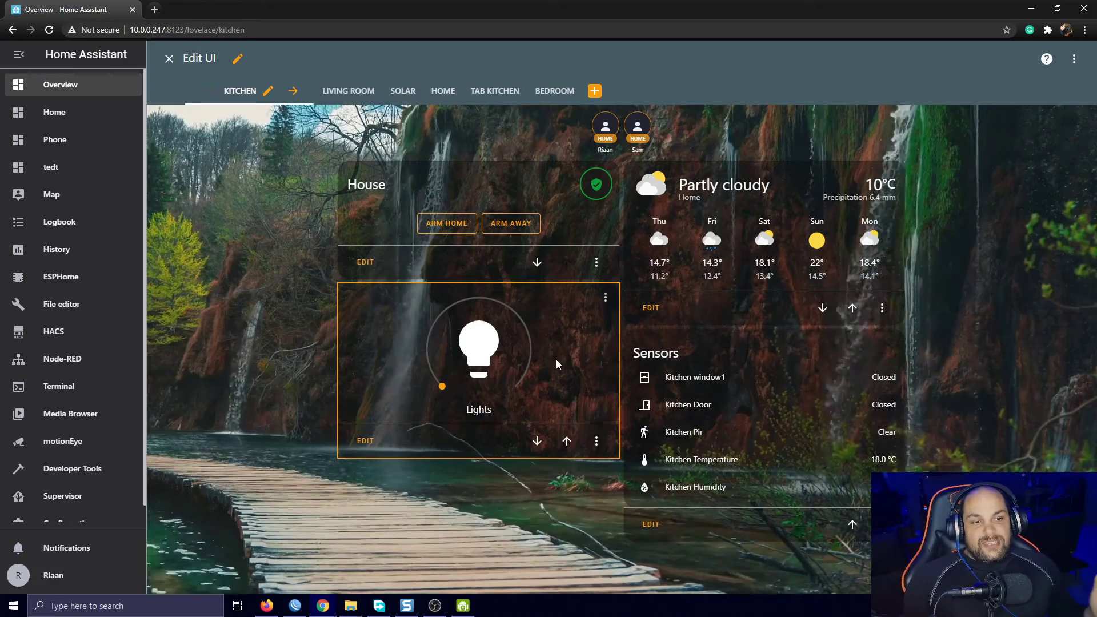
Open the user profile on the 10.0.0.247 Home Assistant instance to examine its theme setting.
{"action": "scroll", "coordinate": [86, 503], "scroll_direction": "down", "scroll_amount": 1}
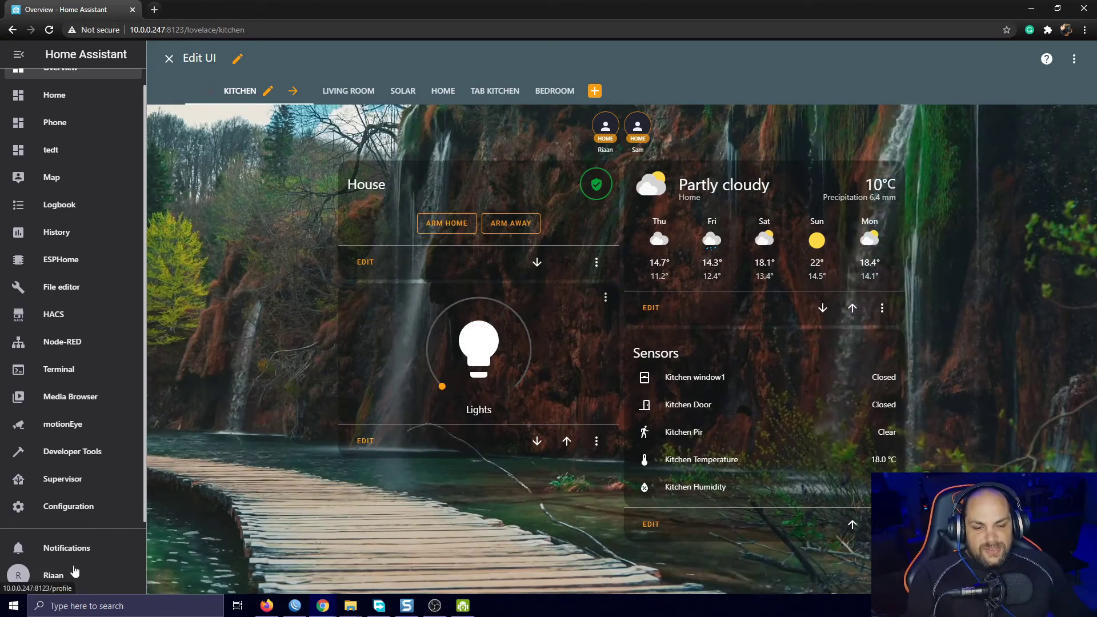
{"action": "left_click", "coordinate": [69, 506]}
{"action": "scroll", "coordinate": [715, 419], "scroll_direction": "down", "scroll_amount": 7}
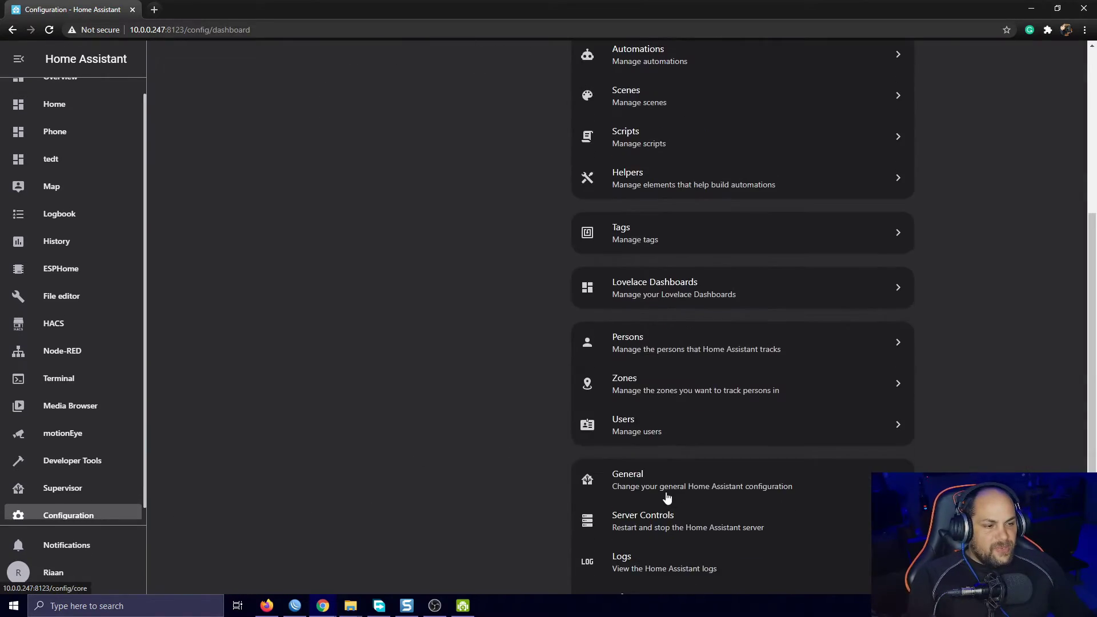
{"action": "left_click", "coordinate": [40, 573]}
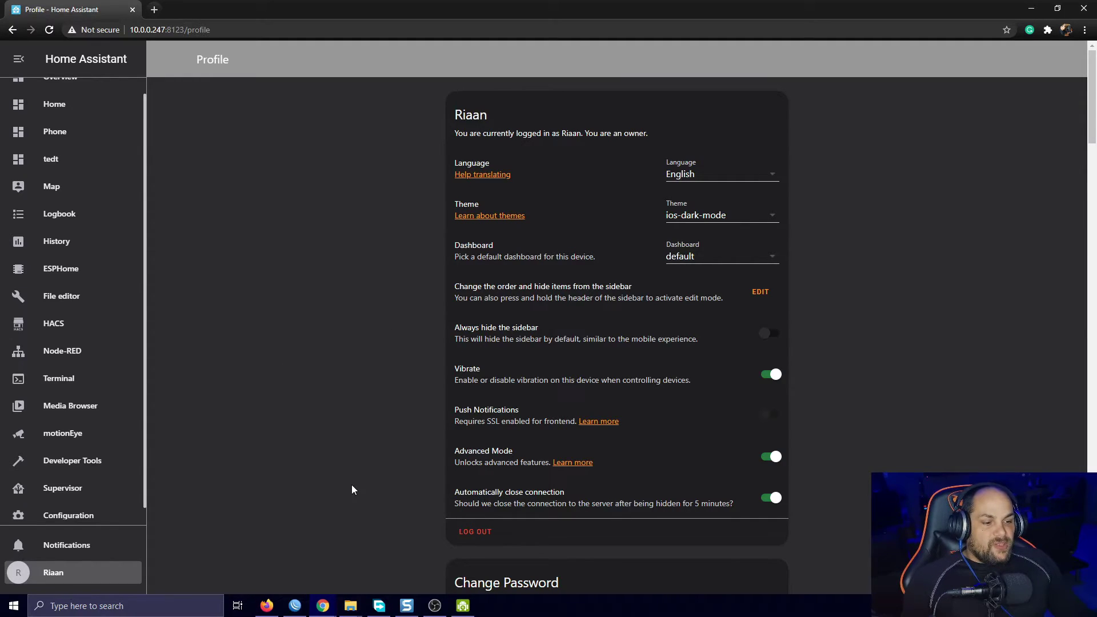
Switch back to the 10.0.0.44 instance, search the HACS frontend repositories for "dark" and open iOS Dark Mode Theme.
{"action": "mouse_move", "coordinate": [336, 612]}
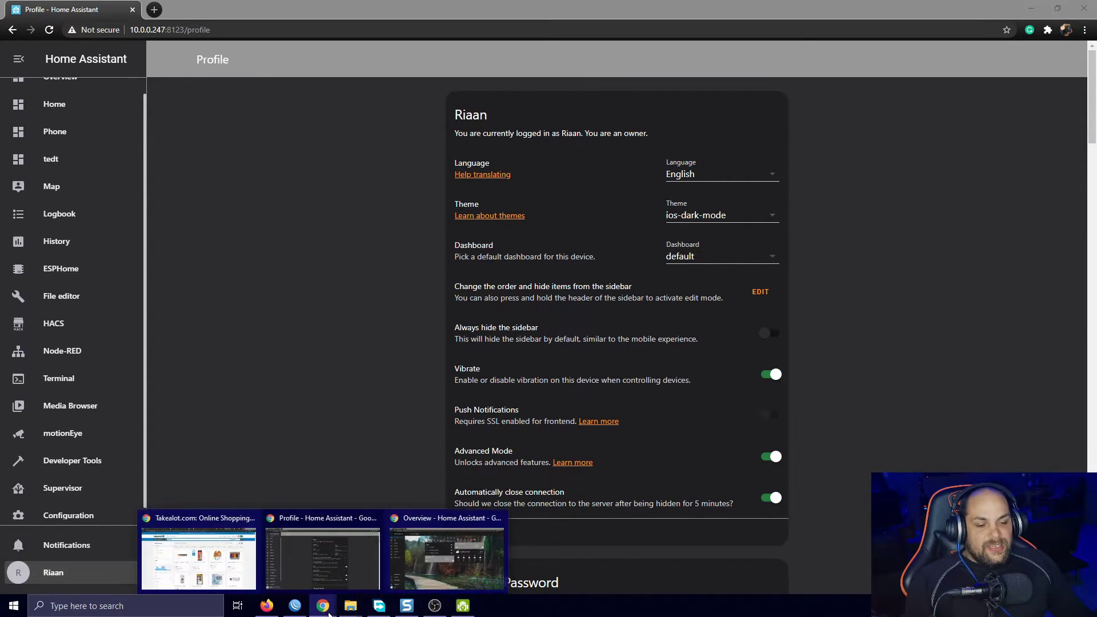
{"action": "left_click", "coordinate": [448, 574]}
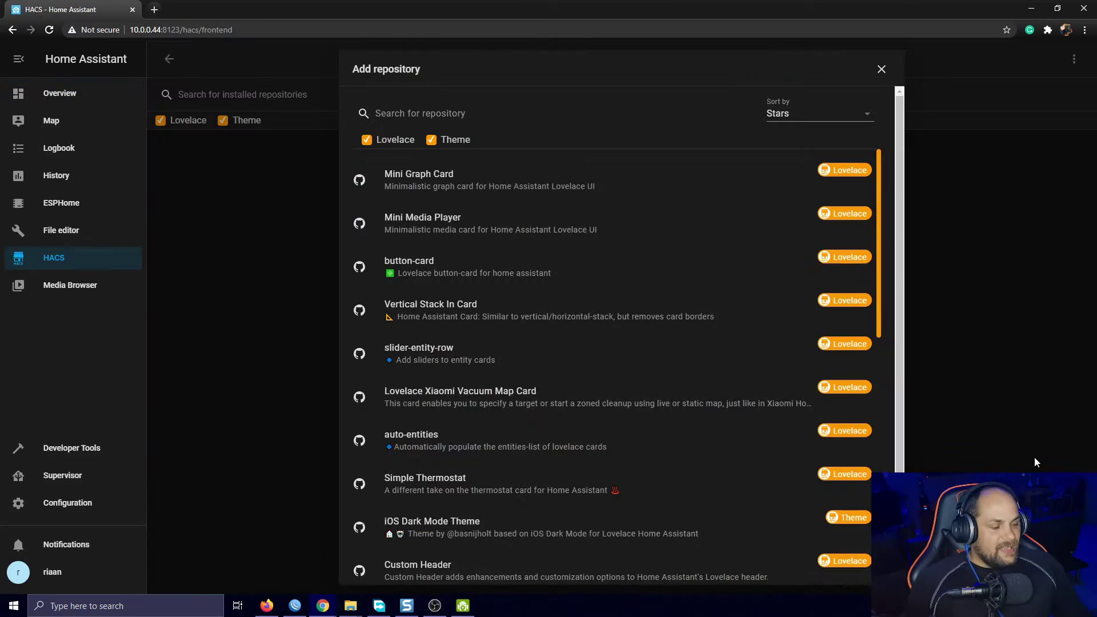
{"action": "left_click", "coordinate": [960, 250]}
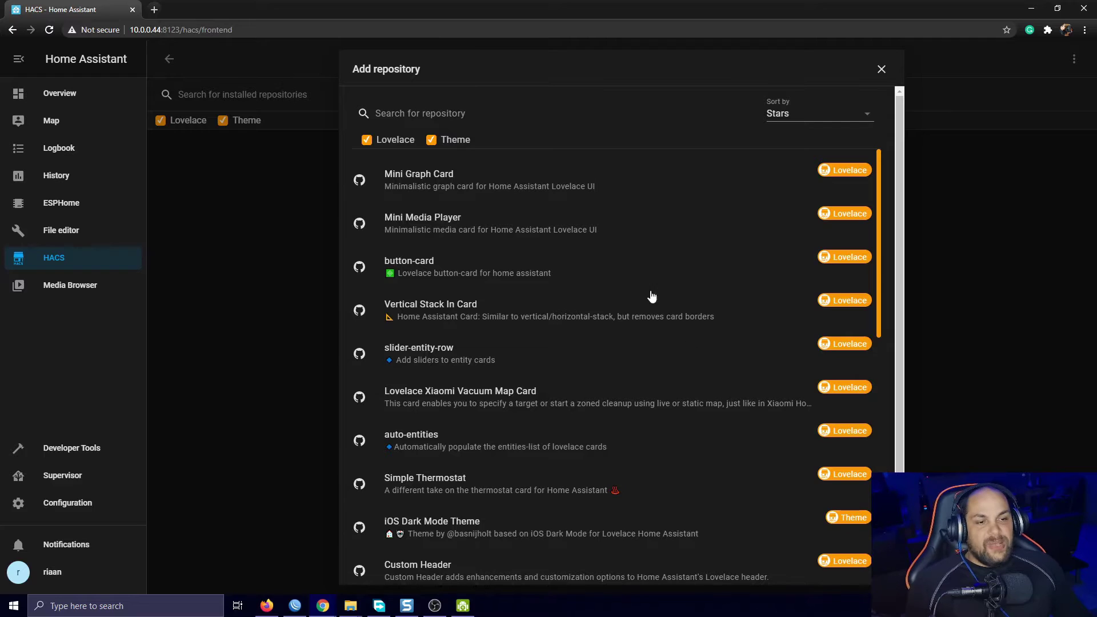
{"action": "left_click", "coordinate": [451, 114]}
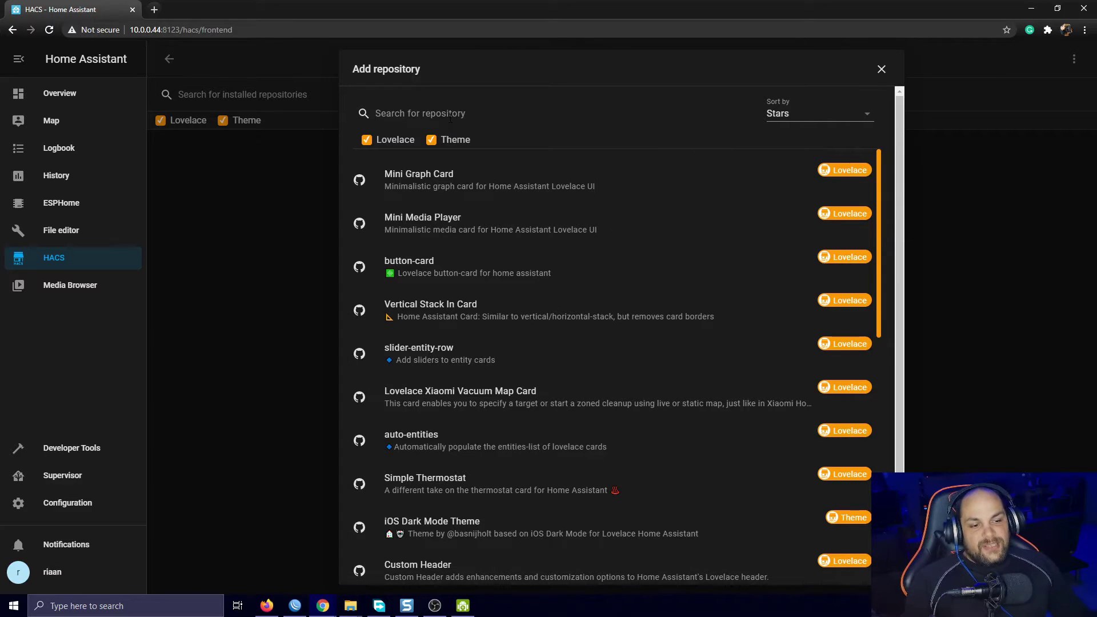
{"action": "type", "text": "io"}
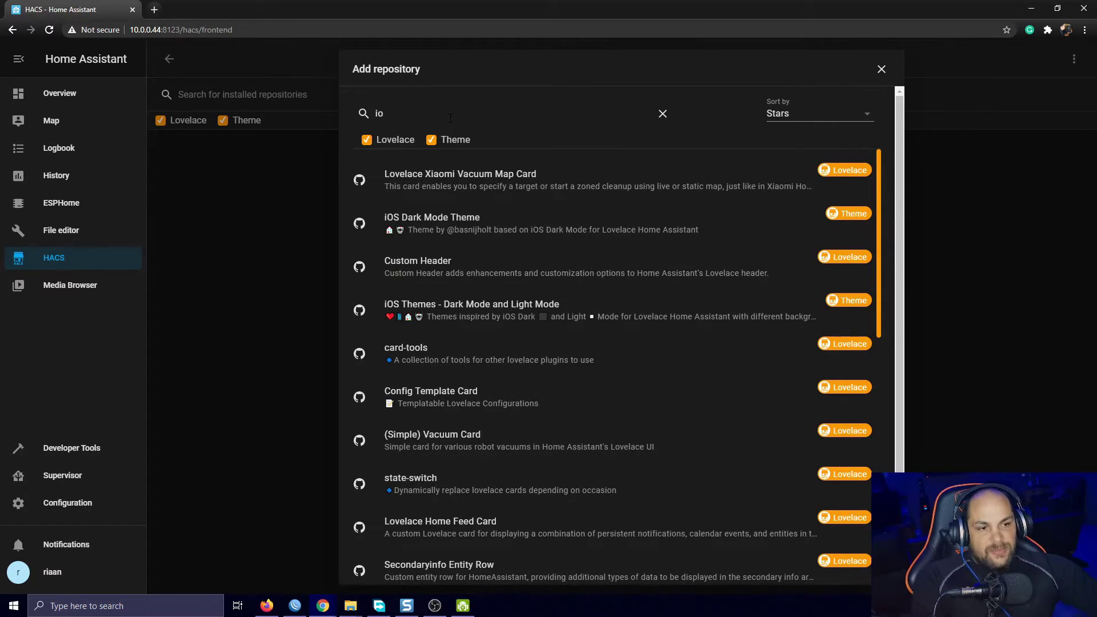
{"action": "key", "text": "BackSpace"}
{"action": "key", "text": "BackSpace"}
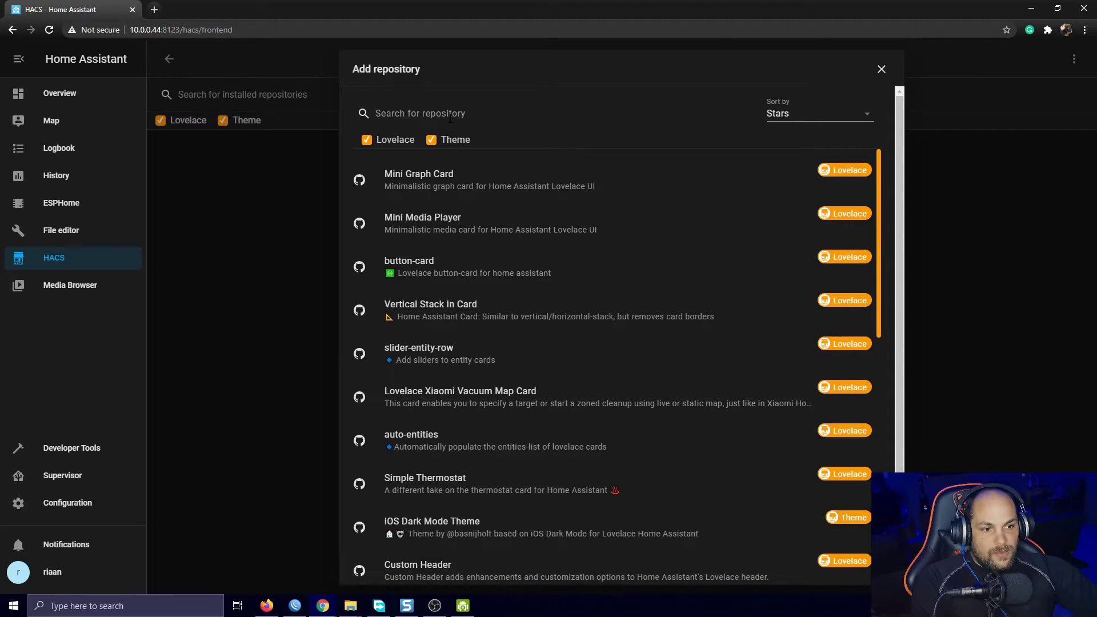
{"action": "type", "text": "dark"}
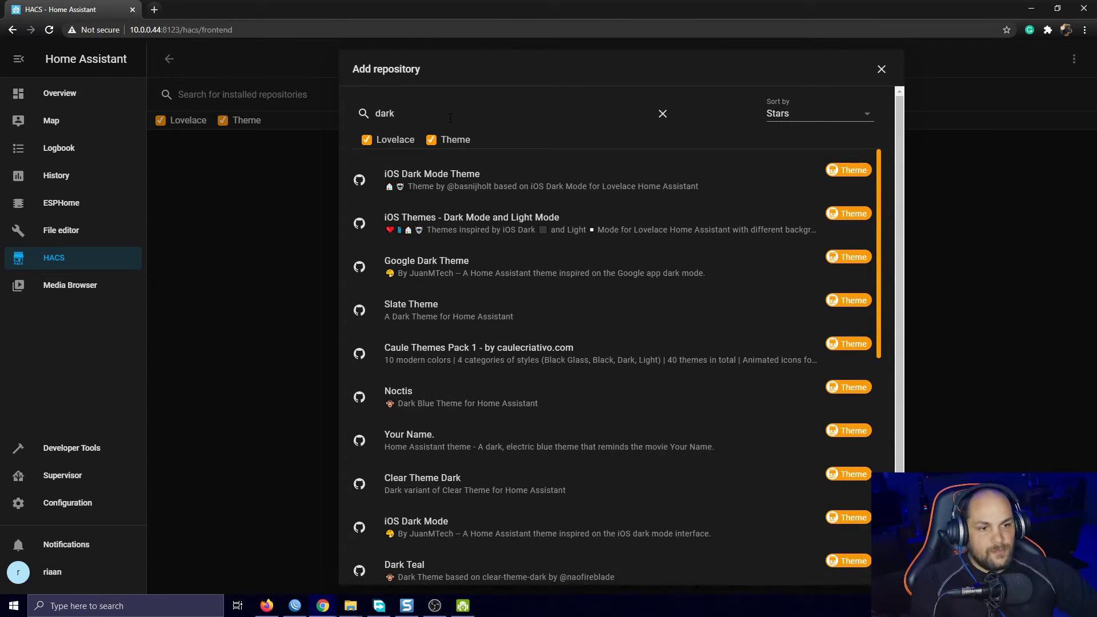
{"action": "left_click", "coordinate": [474, 177]}
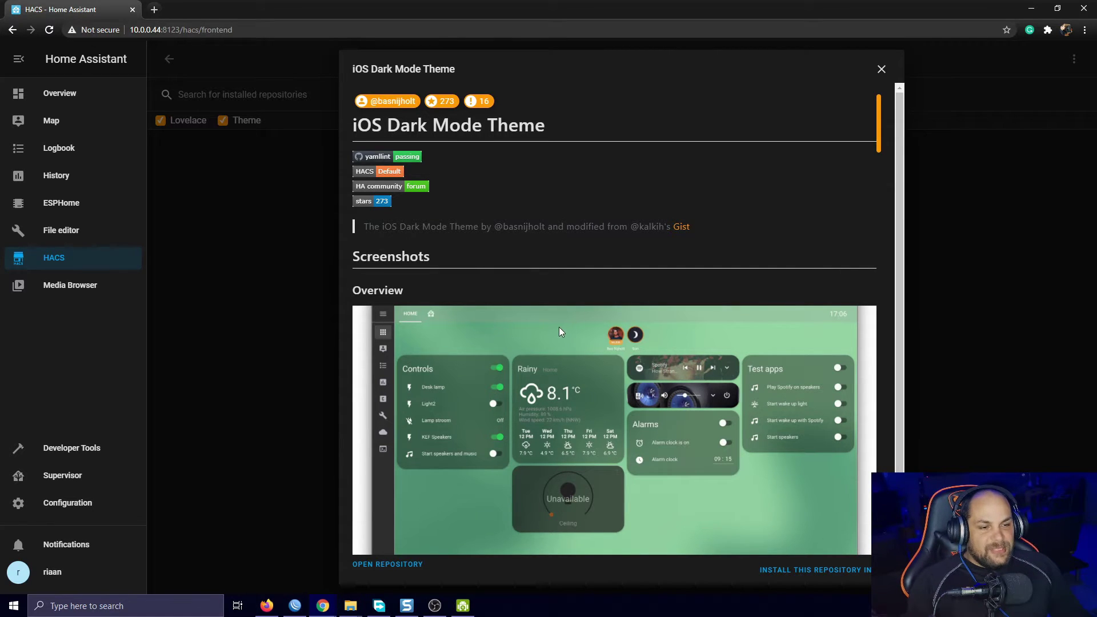
Look through the theme's readme to its Installation section and install iOS Dark Mode Theme through HACS.
{"action": "scroll", "coordinate": [558, 331], "scroll_direction": "down", "scroll_amount": 20}
{"action": "scroll", "coordinate": [561, 361], "scroll_direction": "down", "scroll_amount": 15}
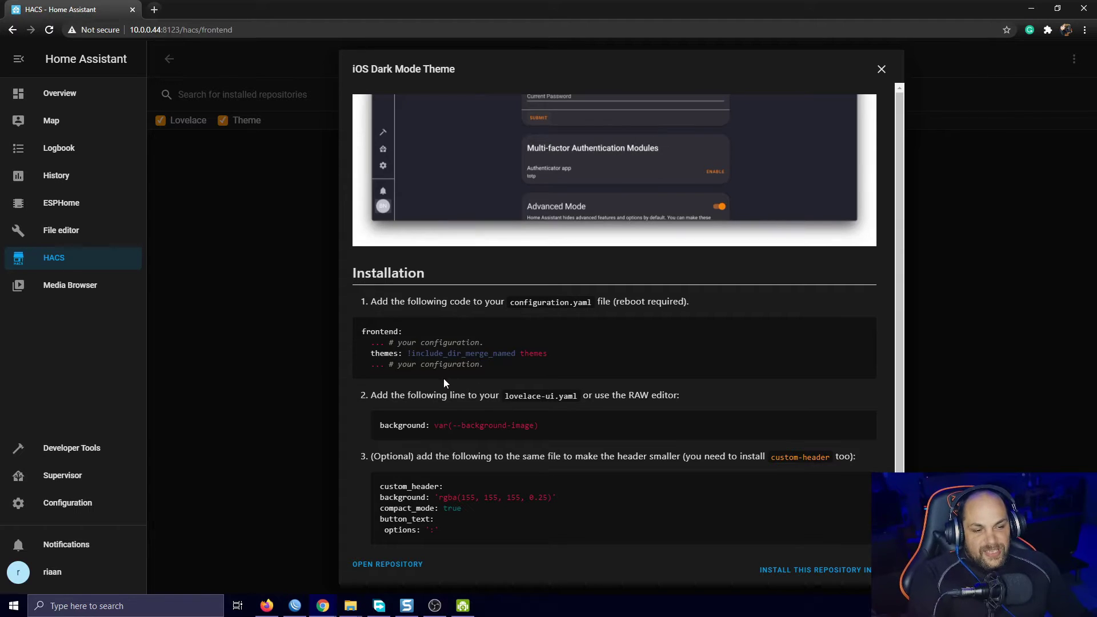
{"action": "left_click", "coordinate": [793, 570]}
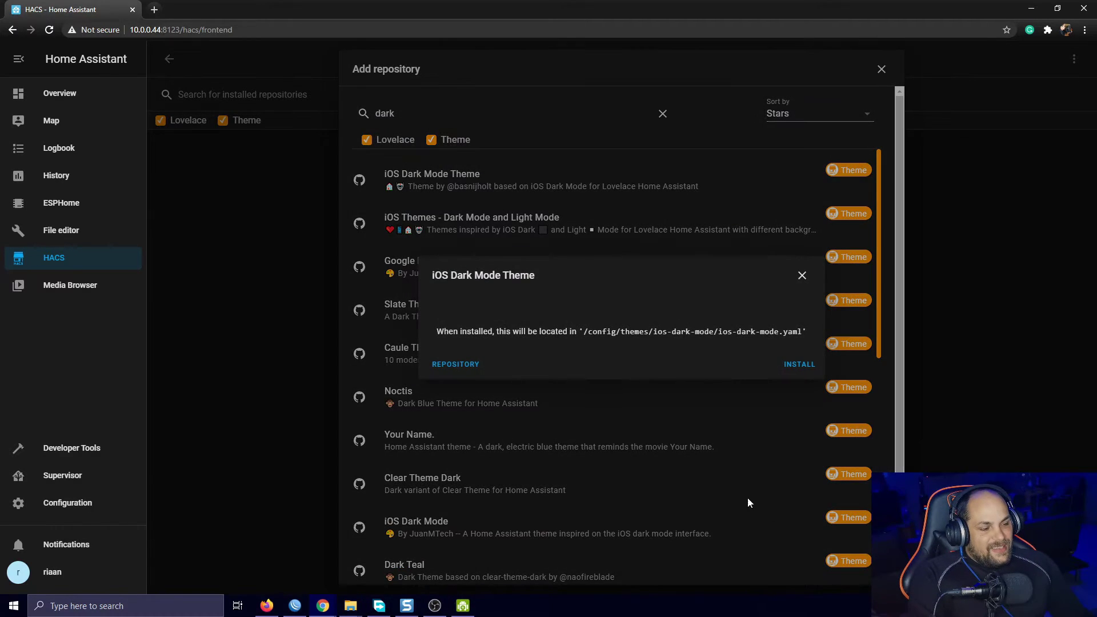
{"action": "left_click", "coordinate": [796, 365]}
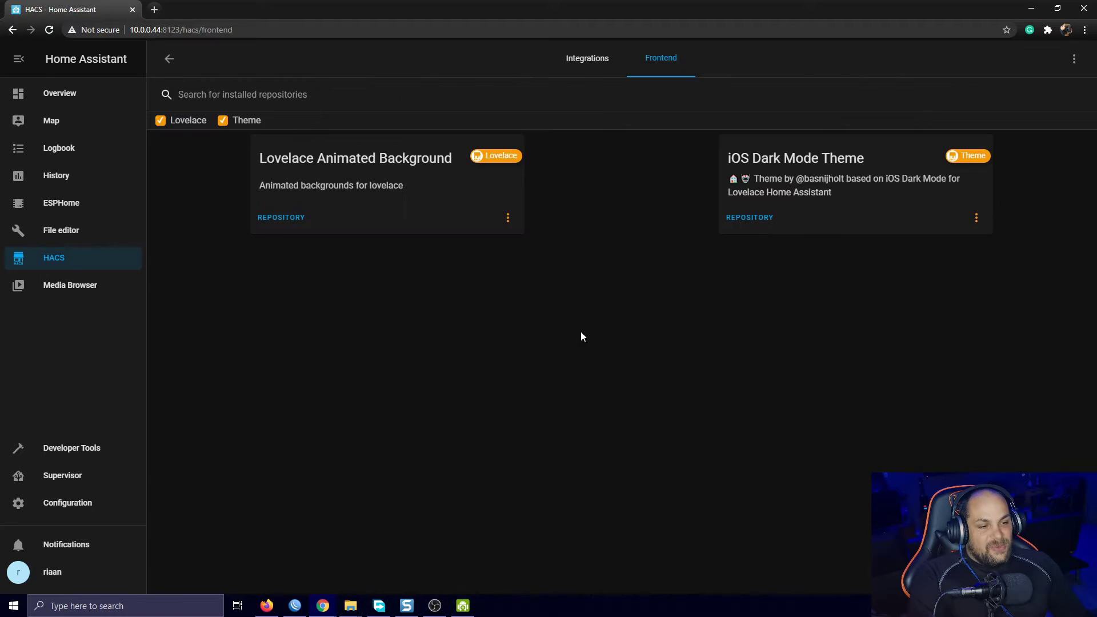
Open the installed iOS Dark Mode Theme's readme and review its Installation and HACS instructions.
{"action": "left_click", "coordinate": [776, 164]}
{"action": "scroll", "coordinate": [477, 335], "scroll_direction": "down", "scroll_amount": 10}
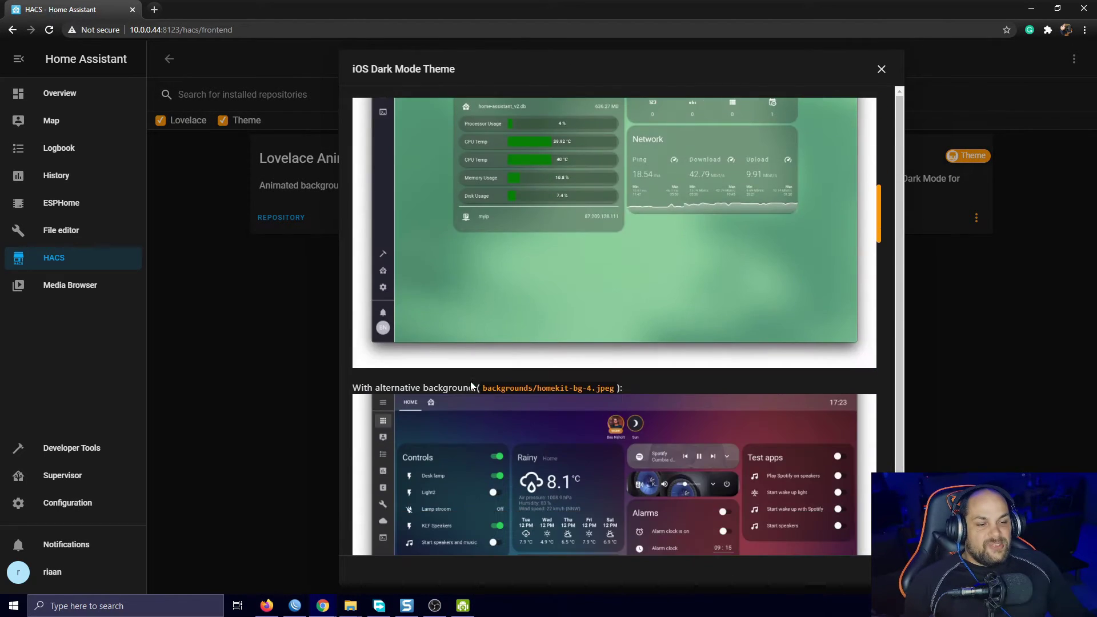
{"action": "scroll", "coordinate": [463, 426], "scroll_direction": "down", "scroll_amount": 20}
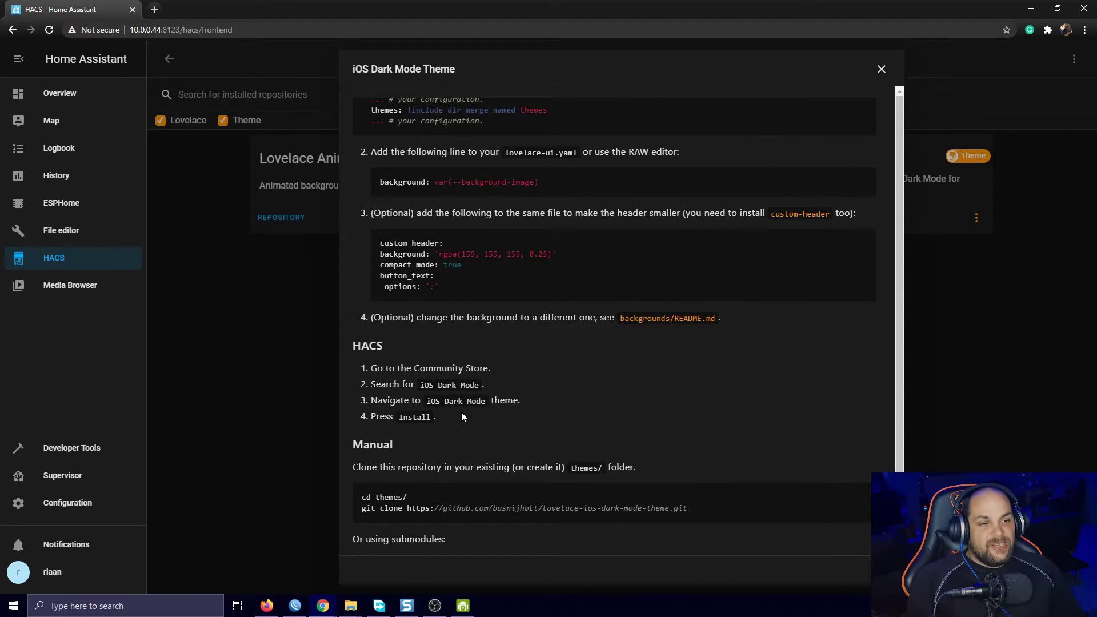
{"action": "scroll", "coordinate": [461, 413], "scroll_direction": "down", "scroll_amount": 1}
{"action": "scroll", "coordinate": [430, 427], "scroll_direction": "up", "scroll_amount": 1}
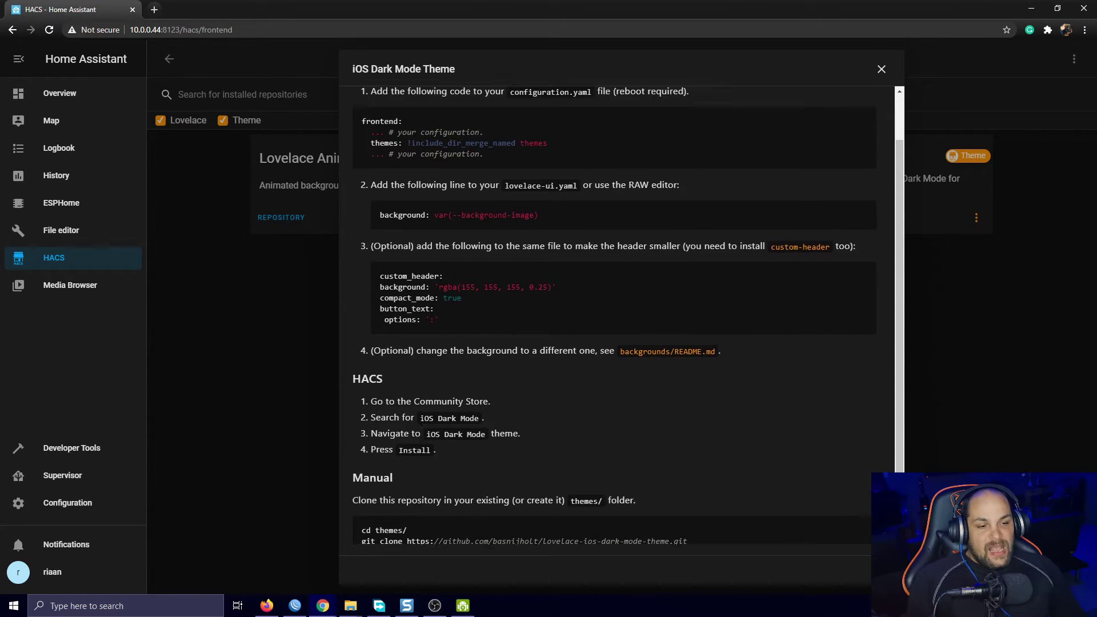
{"action": "scroll", "coordinate": [430, 428], "scroll_direction": "up", "scroll_amount": 3}
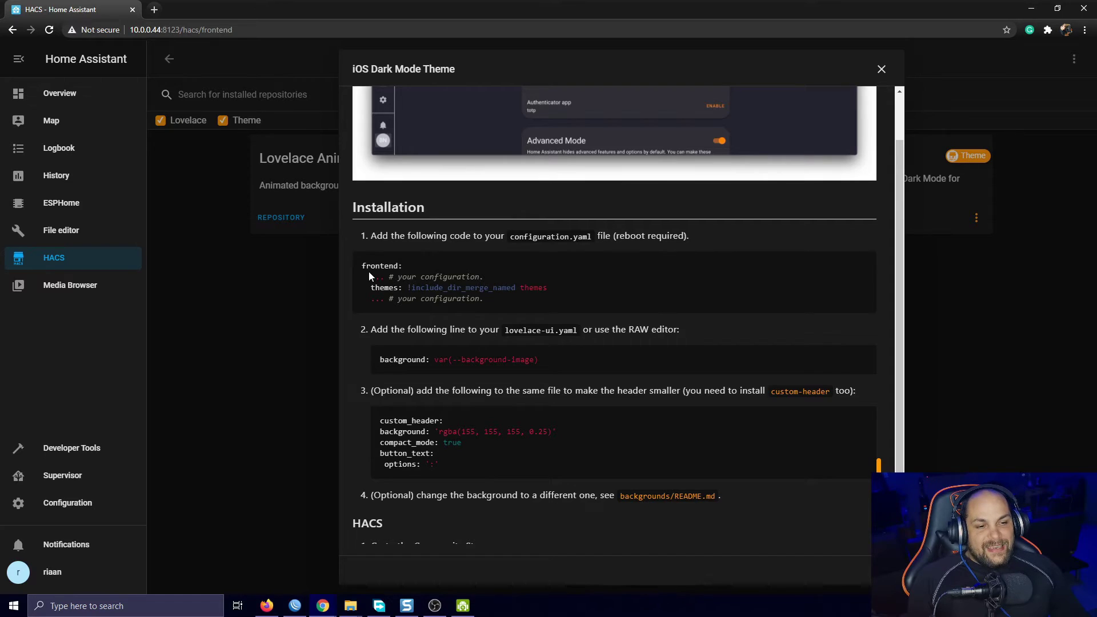
Copy the frontend code from the readme's Installation section through the line "themes: !include_dir_merge_named themes".
{"action": "left_click_drag", "start_coordinate": [372, 289], "coordinate": [558, 291]}
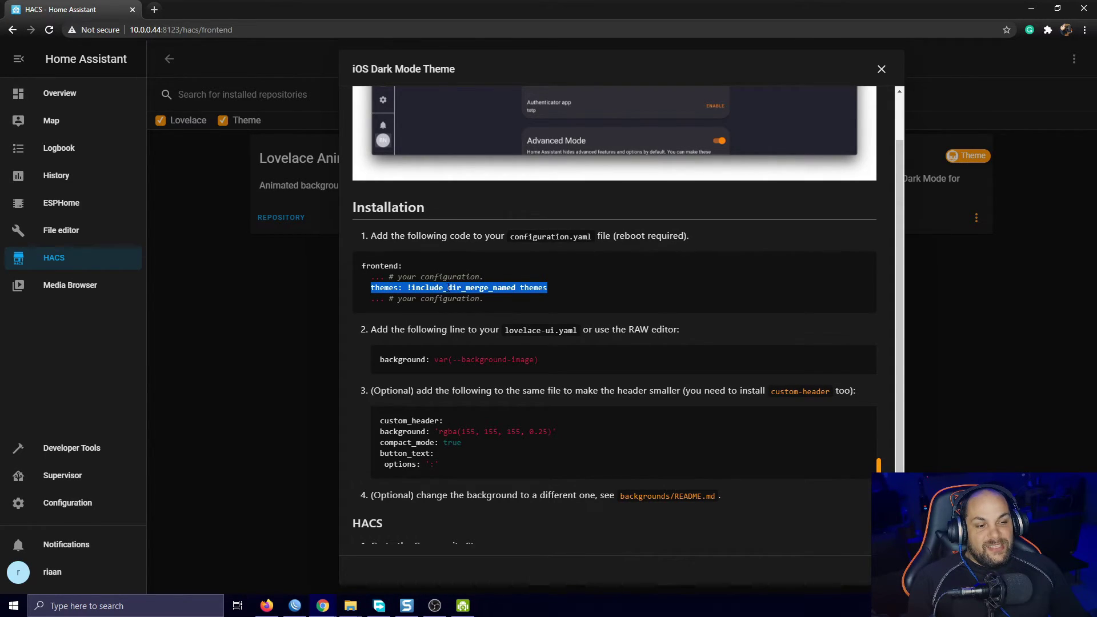
{"action": "left_click_drag", "start_coordinate": [362, 266], "coordinate": [574, 290]}
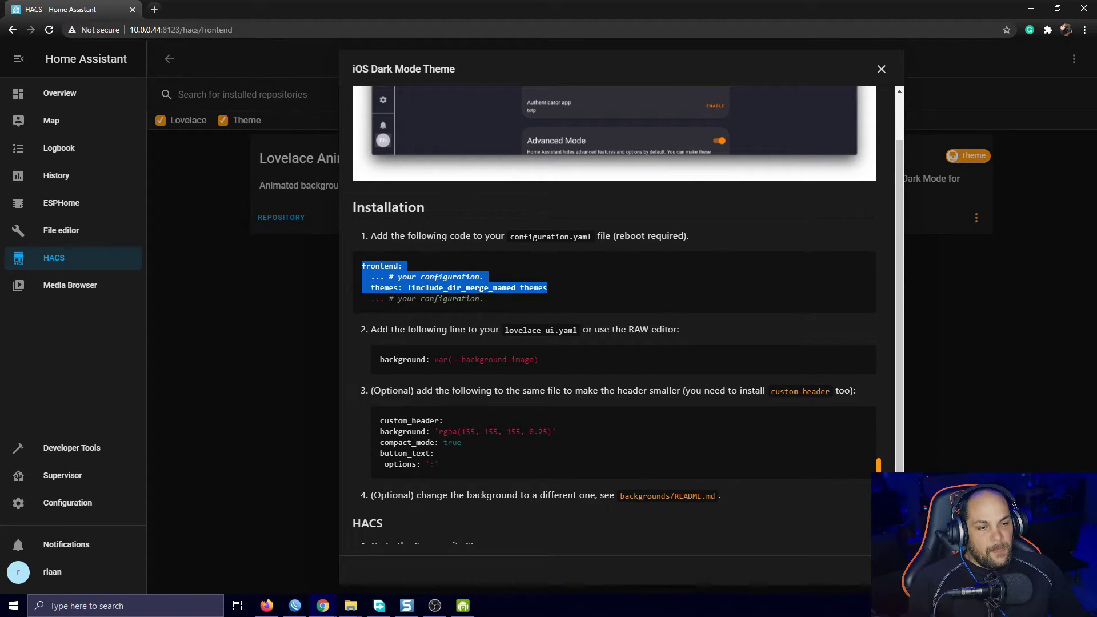
{"action": "right_click", "coordinate": [554, 291]}
{"action": "left_click", "coordinate": [556, 298]}
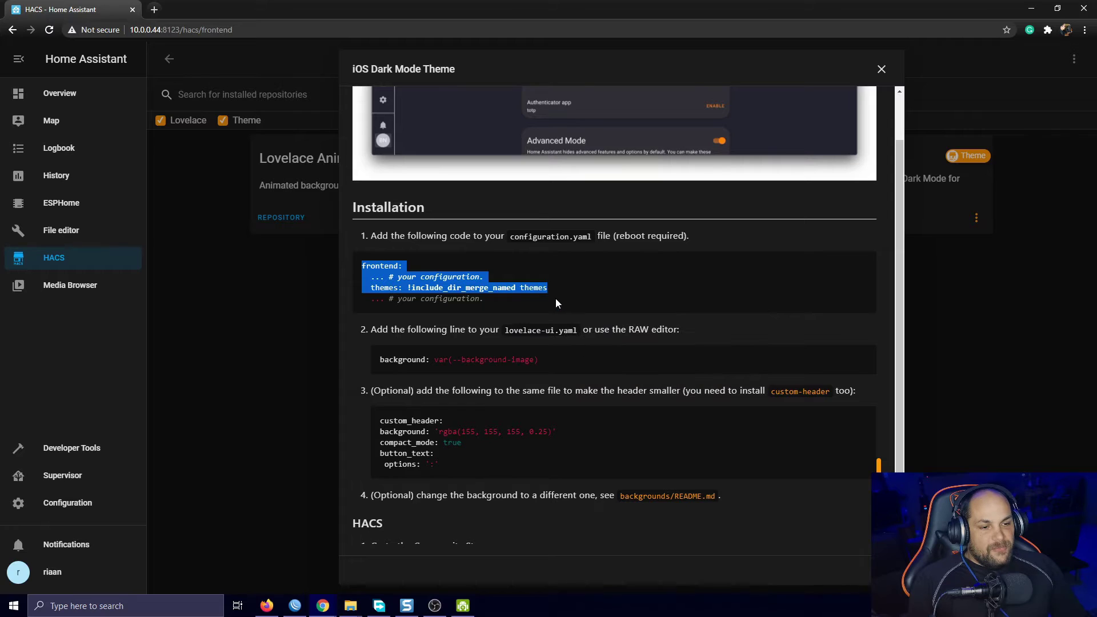
{"action": "left_click", "coordinate": [386, 289]}
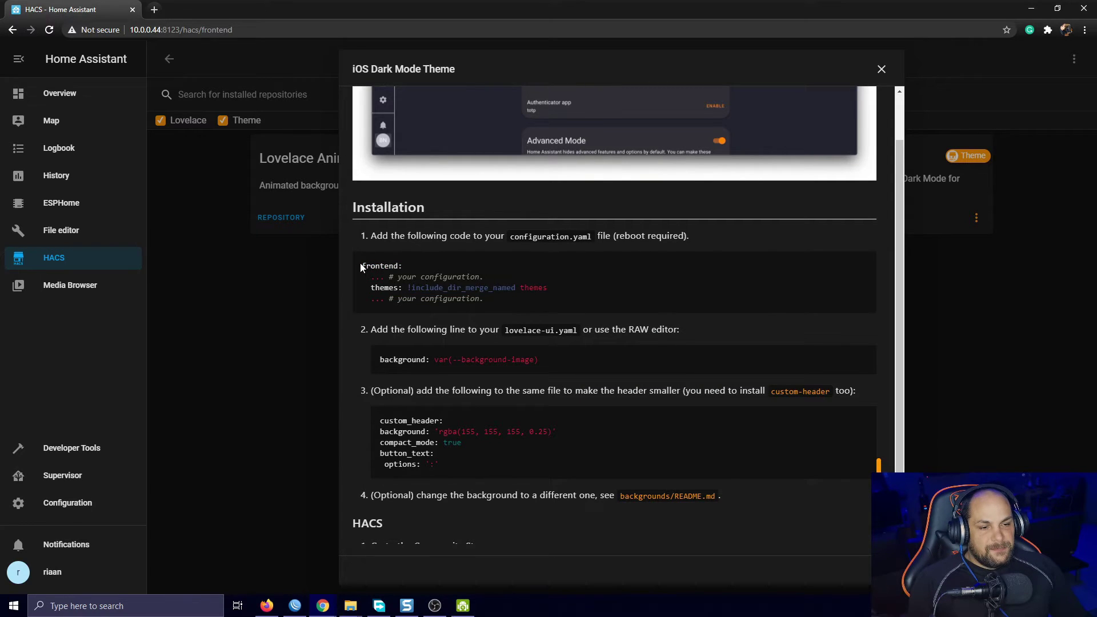
{"action": "left_click_drag", "start_coordinate": [359, 263], "coordinate": [474, 281]}
{"action": "left_click", "coordinate": [474, 281]}
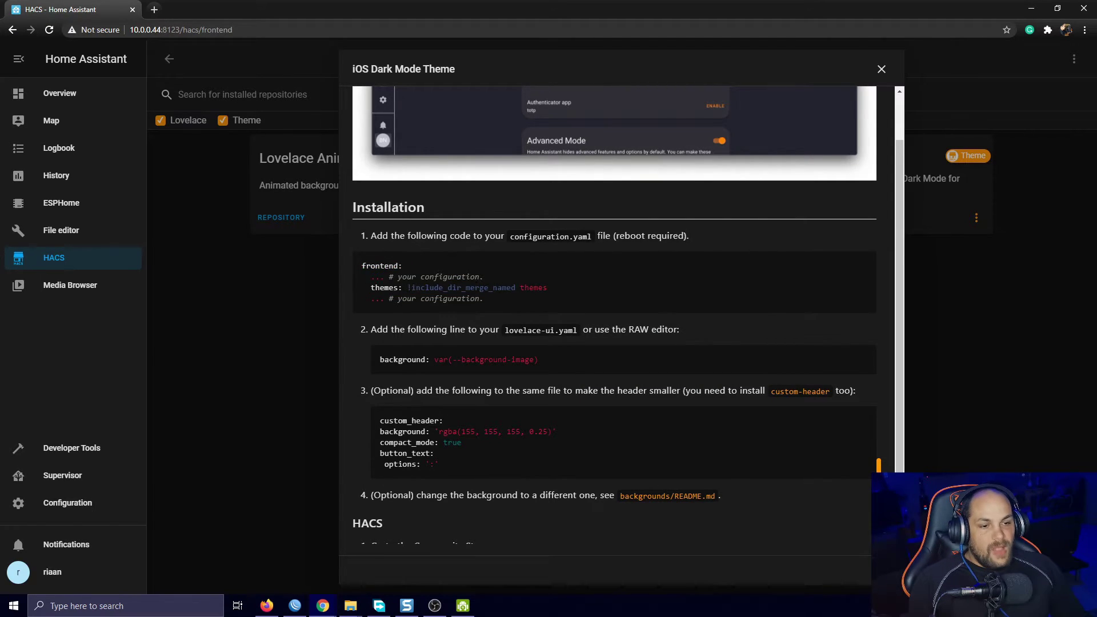
{"action": "left_click_drag", "start_coordinate": [359, 262], "coordinate": [550, 293]}
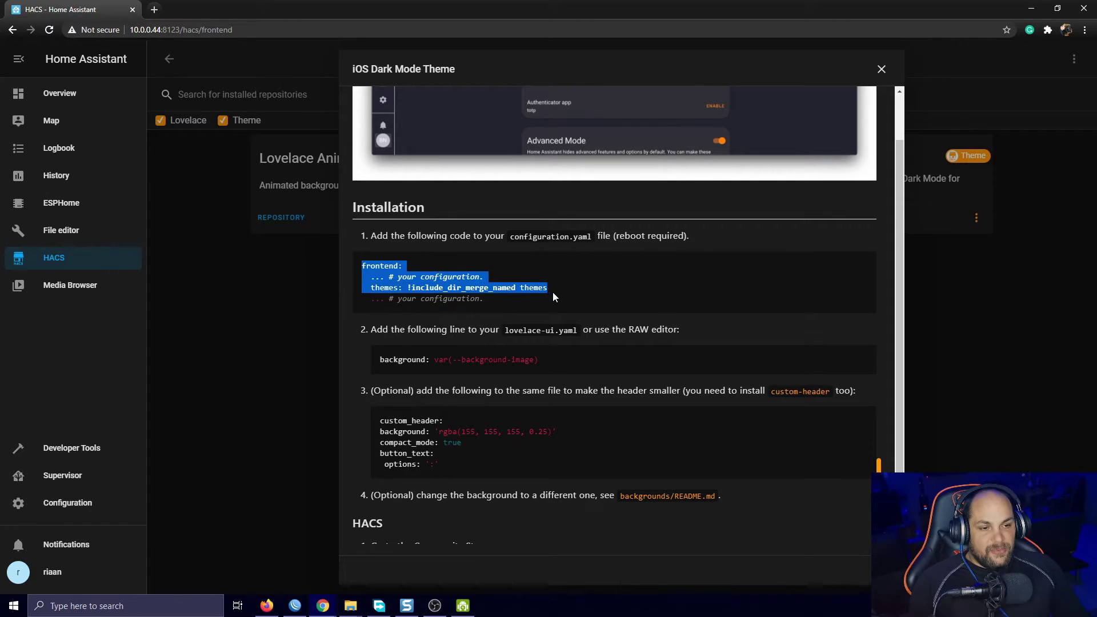
{"action": "right_click", "coordinate": [523, 290]}
{"action": "left_click", "coordinate": [558, 295]}
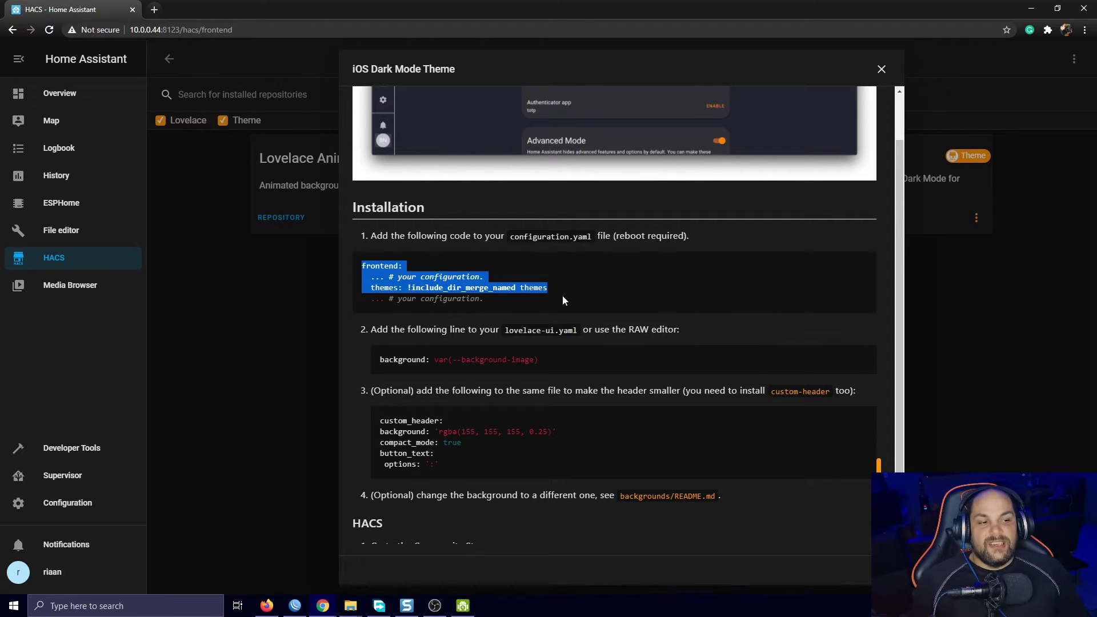
Close the theme's readme and open the user profile to check whether its Theme setting offers any themes.
{"action": "left_click", "coordinate": [259, 345]}
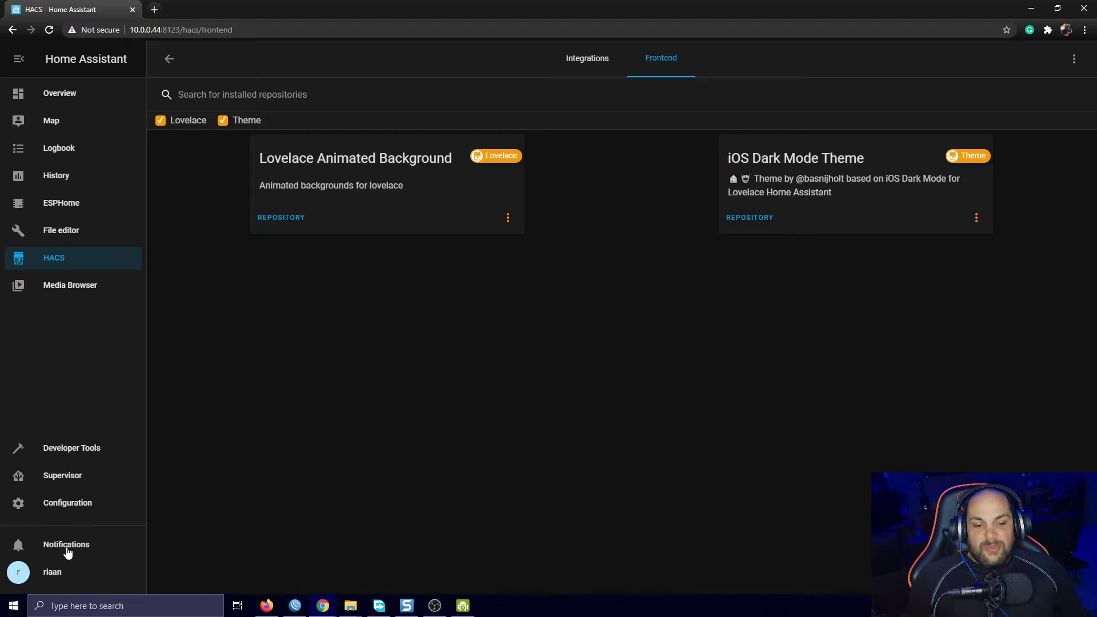
{"action": "left_click", "coordinate": [52, 570]}
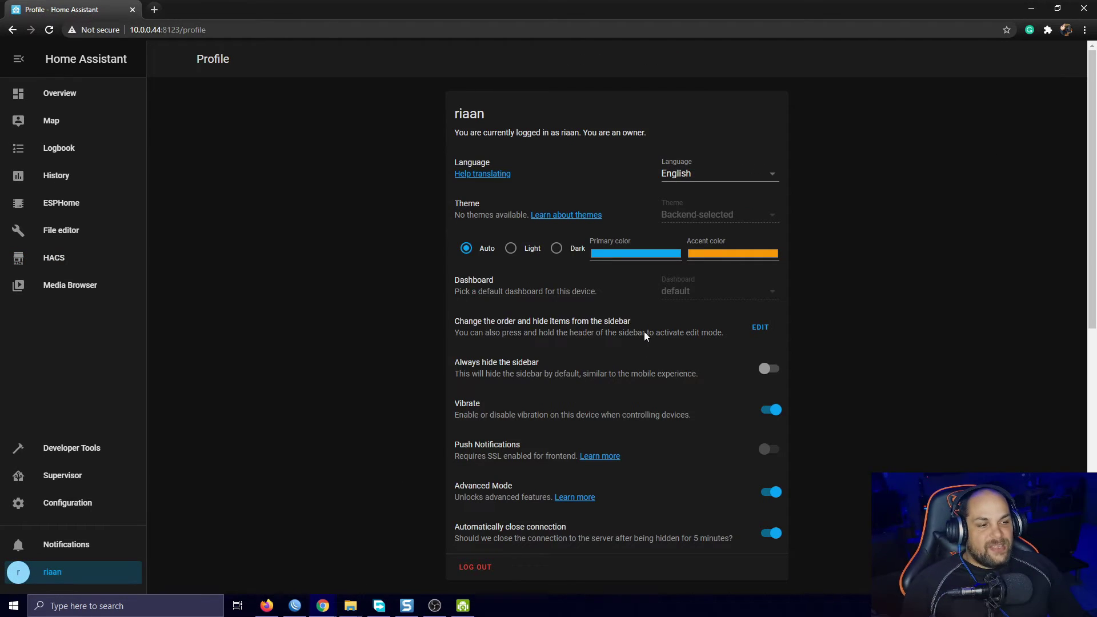
{"action": "triple_click", "coordinate": [720, 214]}
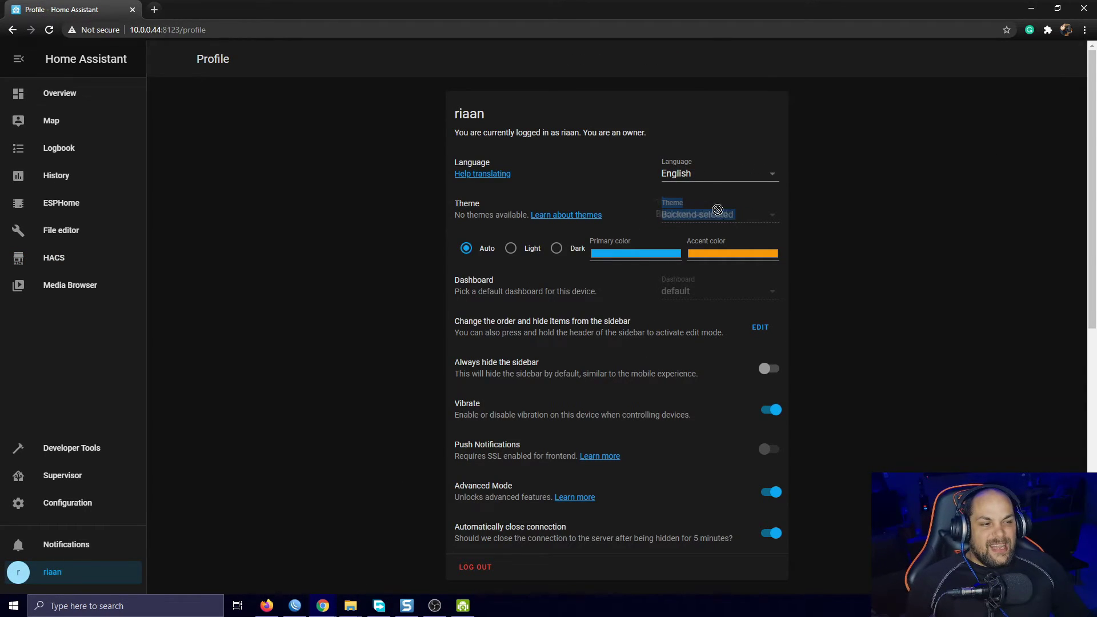
{"action": "left_click", "coordinate": [707, 215]}
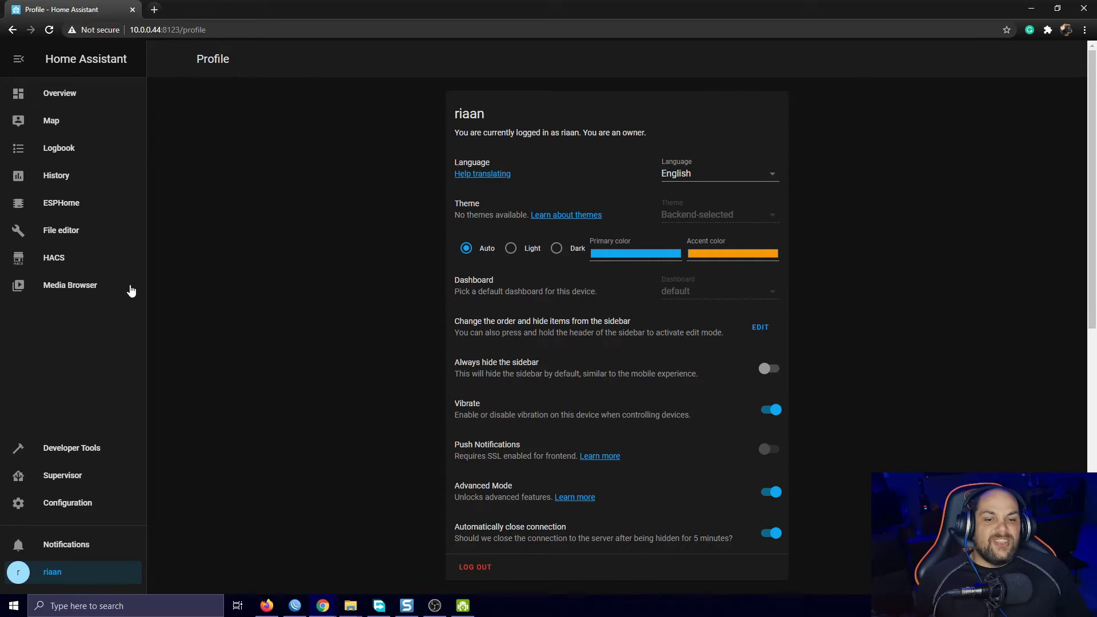
Open configuration.yaml in the File editor and paste the copied frontend themes code directly below default_config.
{"action": "left_click", "coordinate": [63, 231]}
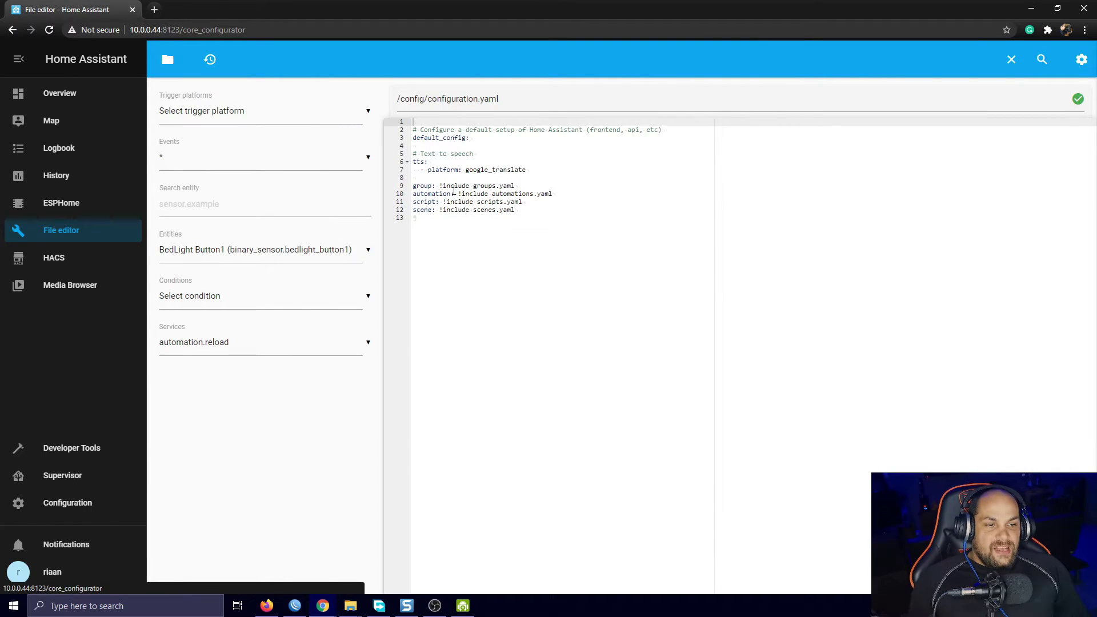
{"action": "left_click", "coordinate": [540, 177]}
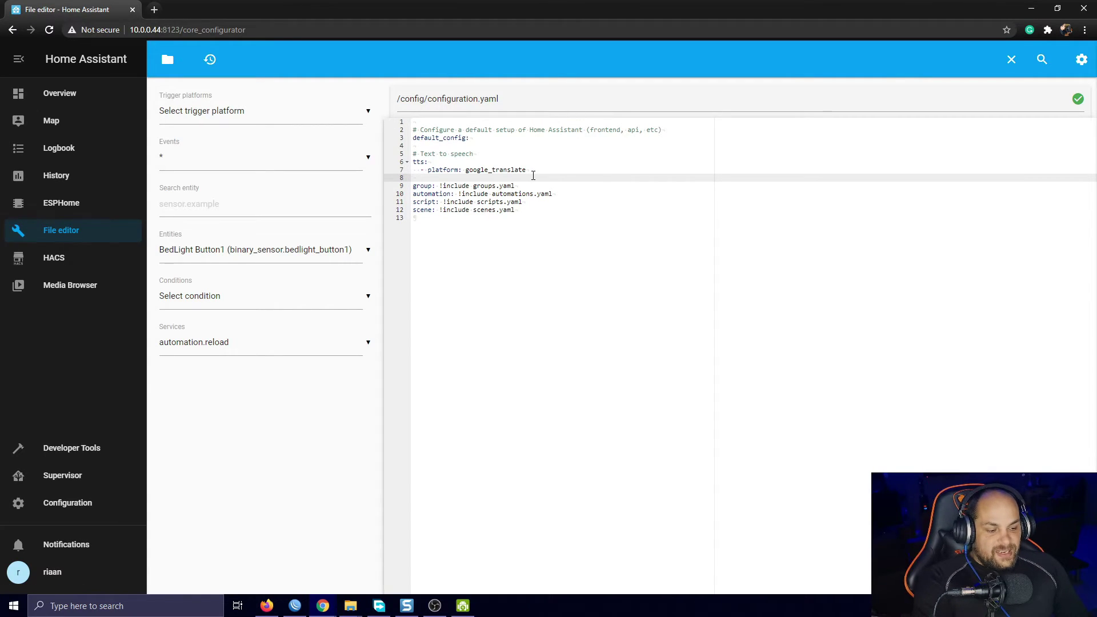
{"action": "key", "text": "Return"}
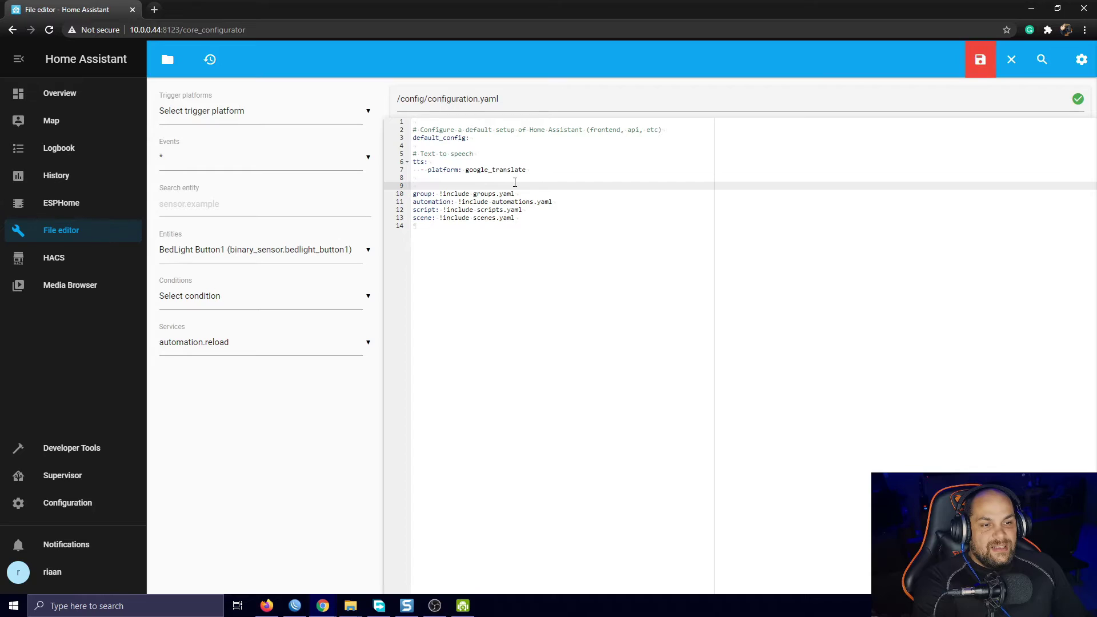
{"action": "right_click", "coordinate": [515, 182]}
{"action": "left_click", "coordinate": [484, 145]}
{"action": "right_click", "coordinate": [484, 146]}
{"action": "left_click", "coordinate": [536, 231]}
Delete the placeholder comment line between frontend: and themes: and save configuration.yaml, keeping the file open.
{"action": "left_click_drag", "start_coordinate": [516, 154], "coordinate": [404, 154]}
{"action": "key", "text": "BackSpace"}
{"action": "key", "text": "BackSpace"}
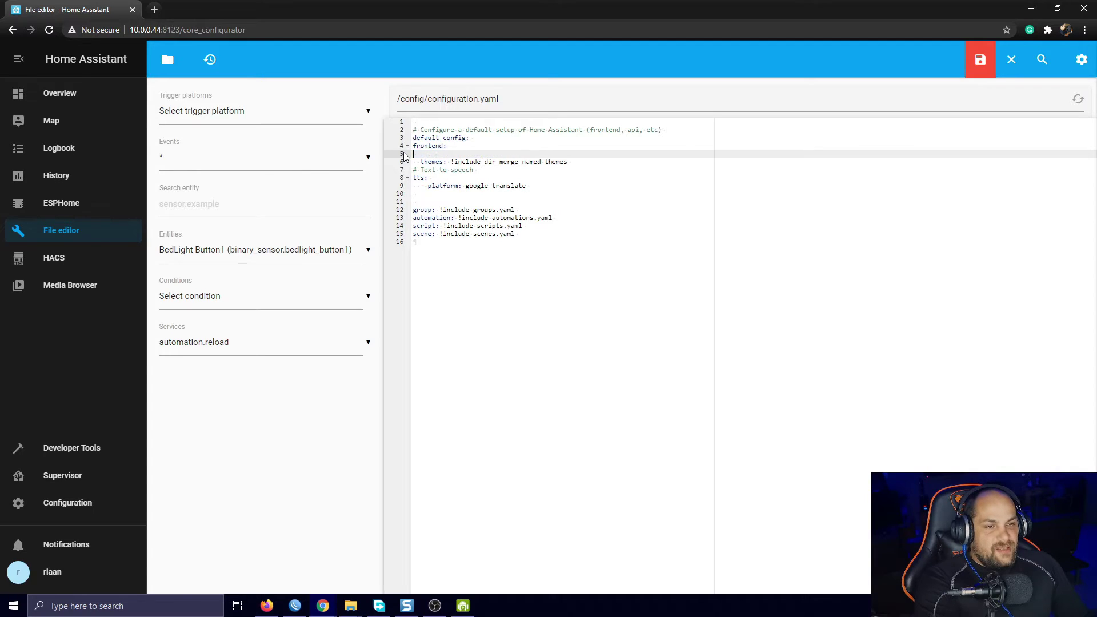
{"action": "left_click_drag", "start_coordinate": [451, 154], "coordinate": [560, 156]}
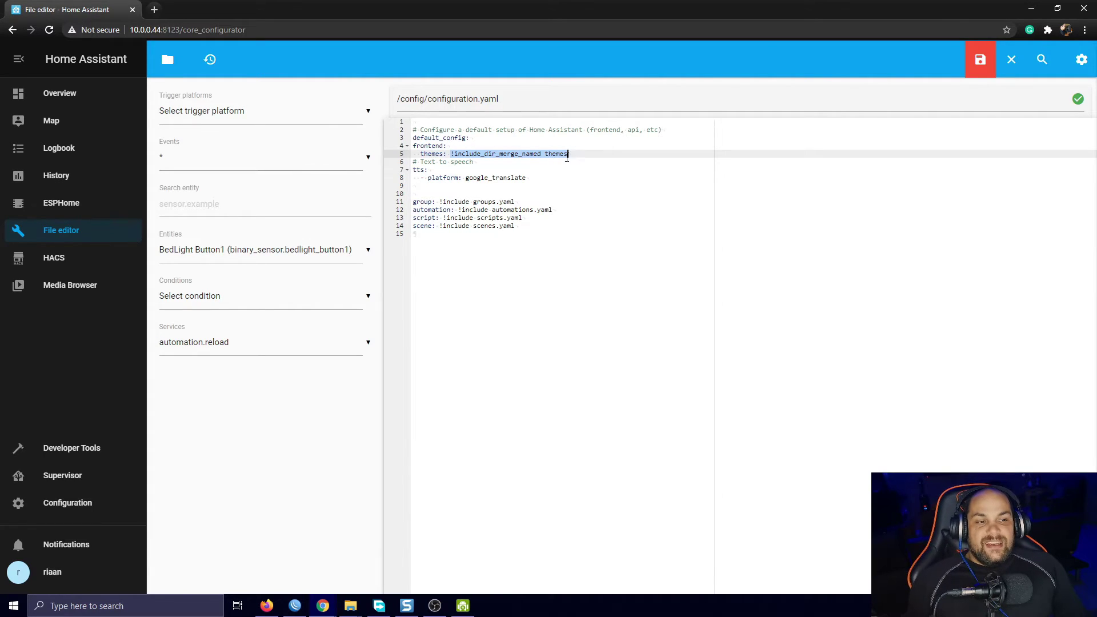
{"action": "left_click", "coordinate": [557, 163]}
{"action": "left_click", "coordinate": [981, 60]}
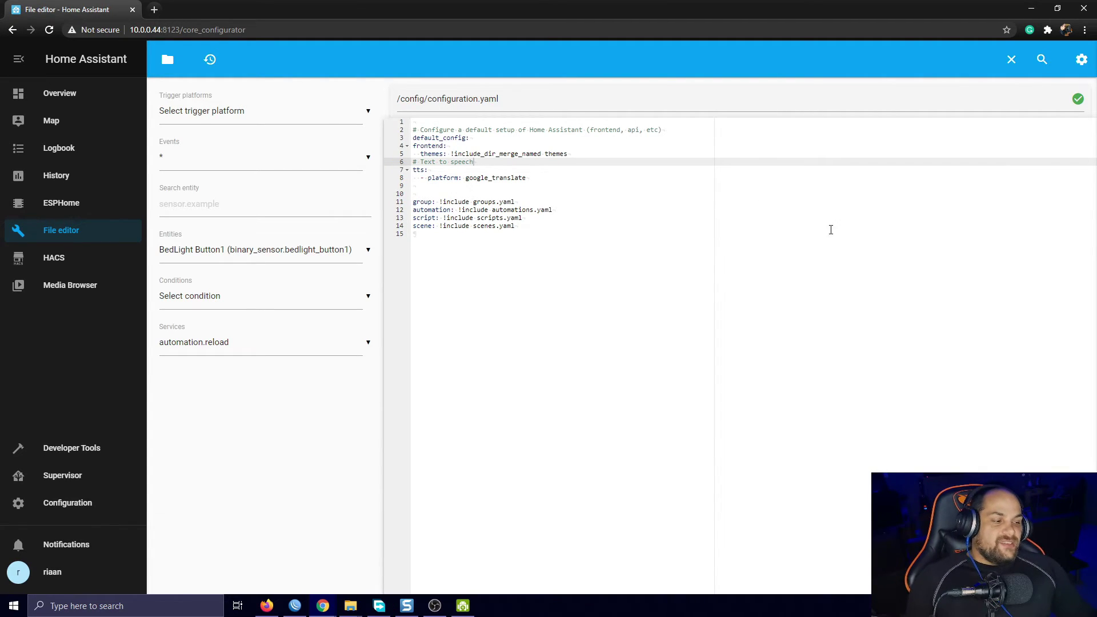
{"action": "left_click", "coordinate": [1011, 64]}
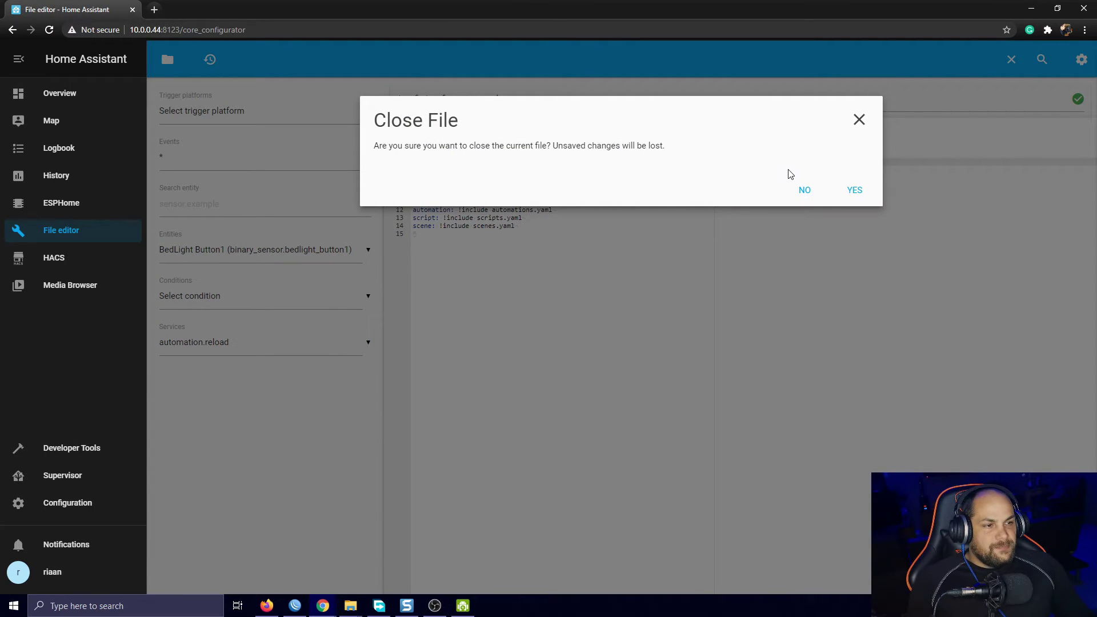
{"action": "left_click", "coordinate": [806, 191]}
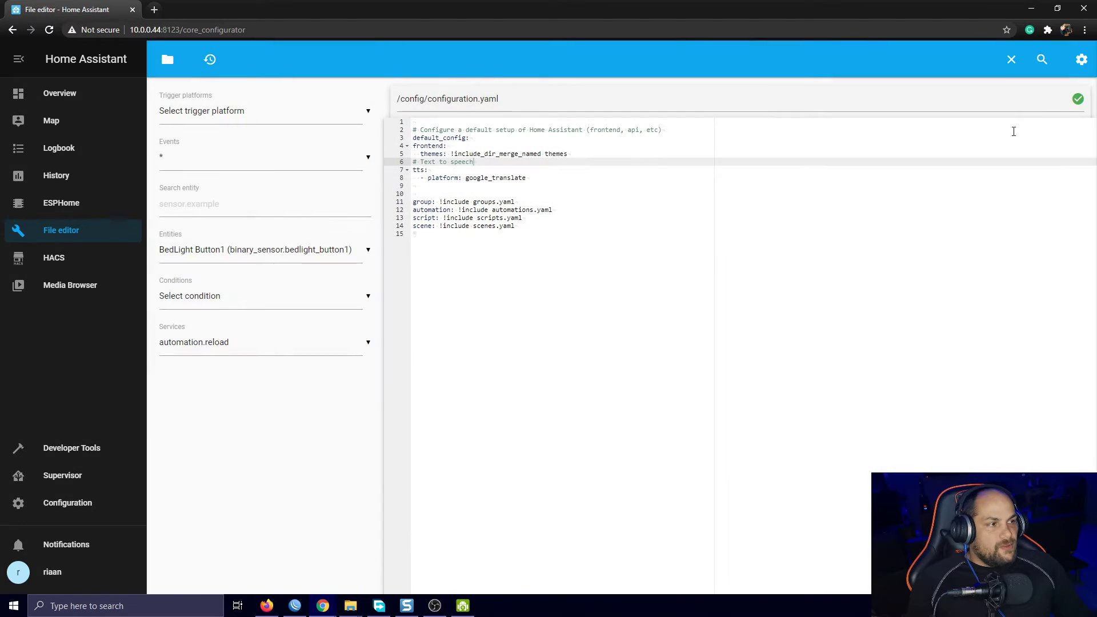
Remove the extra blank line above the group include and save configuration.yaml again.
{"action": "left_click", "coordinate": [540, 191]}
{"action": "key", "text": "BackSpace"}
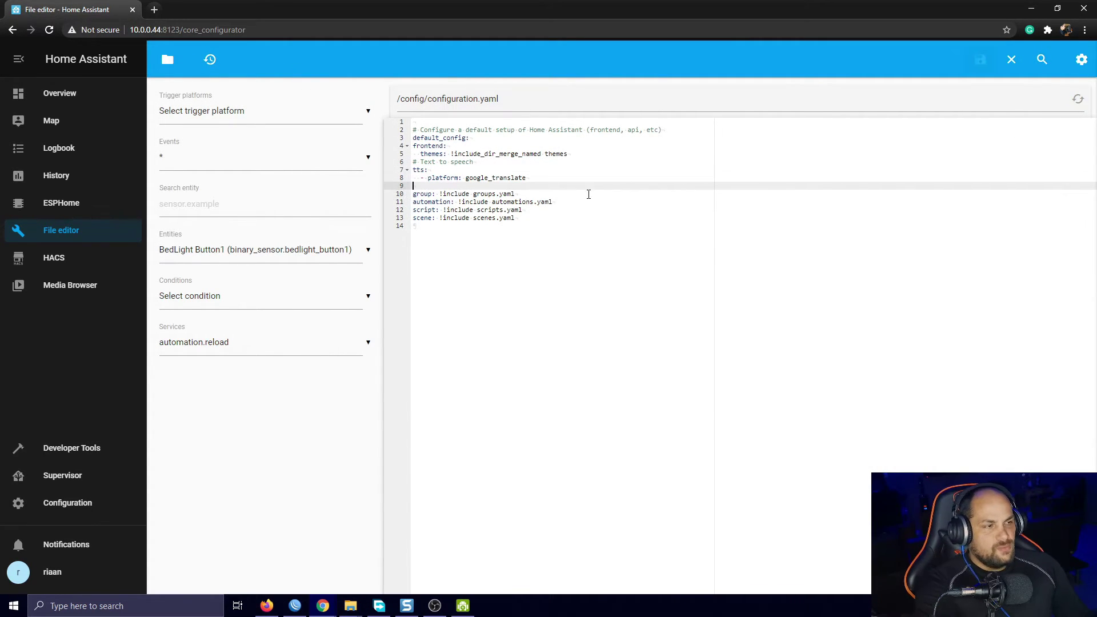
{"action": "left_click", "coordinate": [981, 61]}
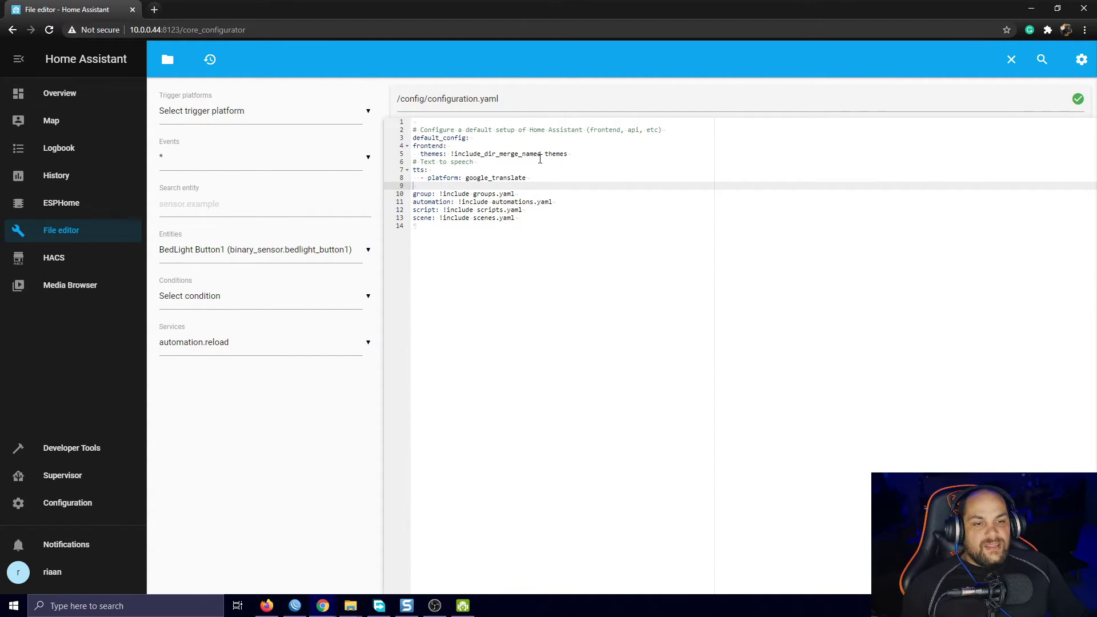
{"action": "left_click", "coordinate": [1012, 60]}
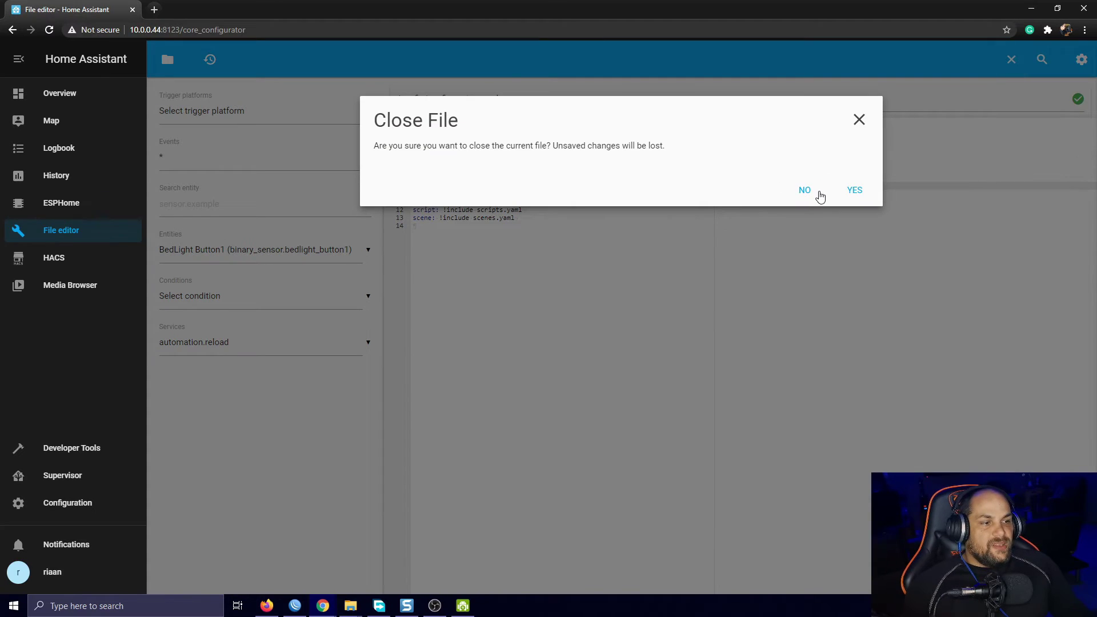
{"action": "left_click", "coordinate": [820, 193]}
Open Server Controls in the Home Assistant configuration and restart the server.
{"action": "left_click", "coordinate": [63, 505]}
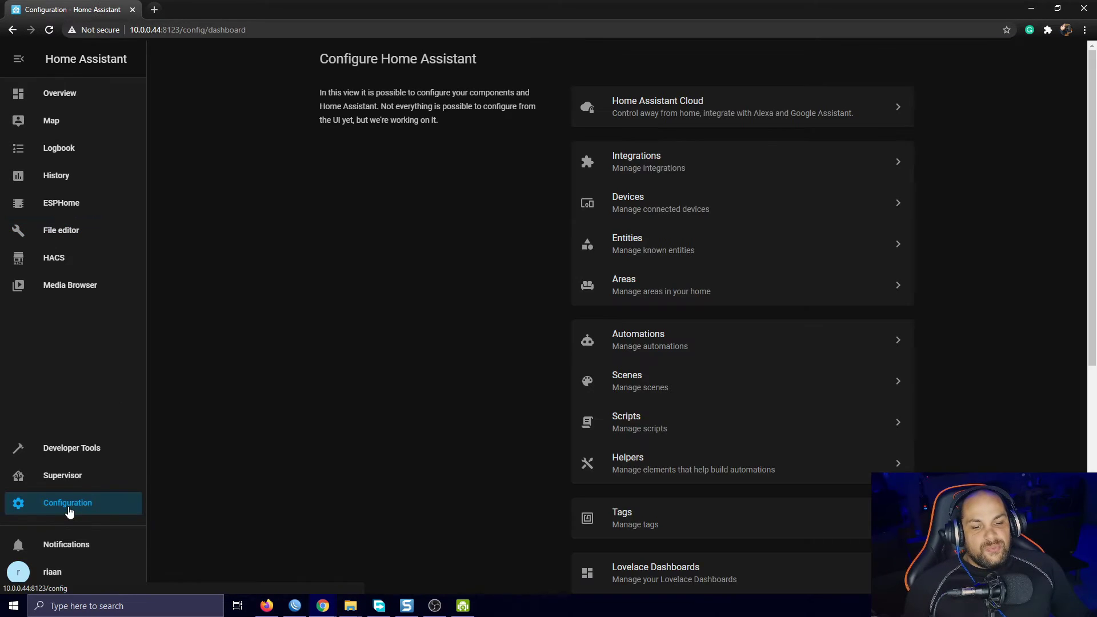
{"action": "scroll", "coordinate": [669, 483], "scroll_direction": "down", "scroll_amount": 7}
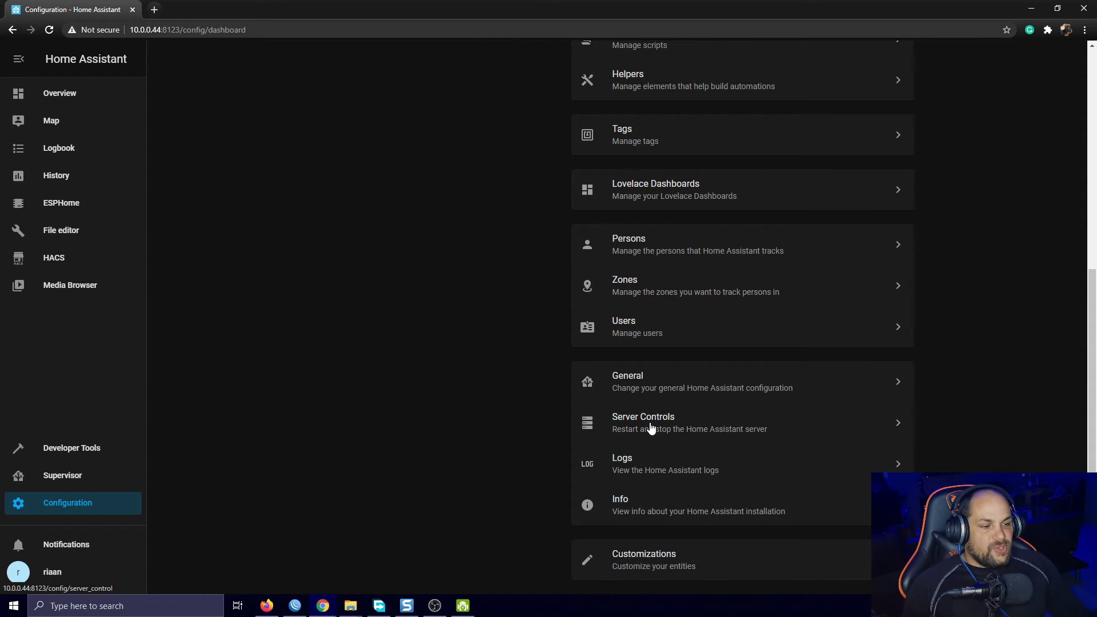
{"action": "left_click", "coordinate": [648, 424]}
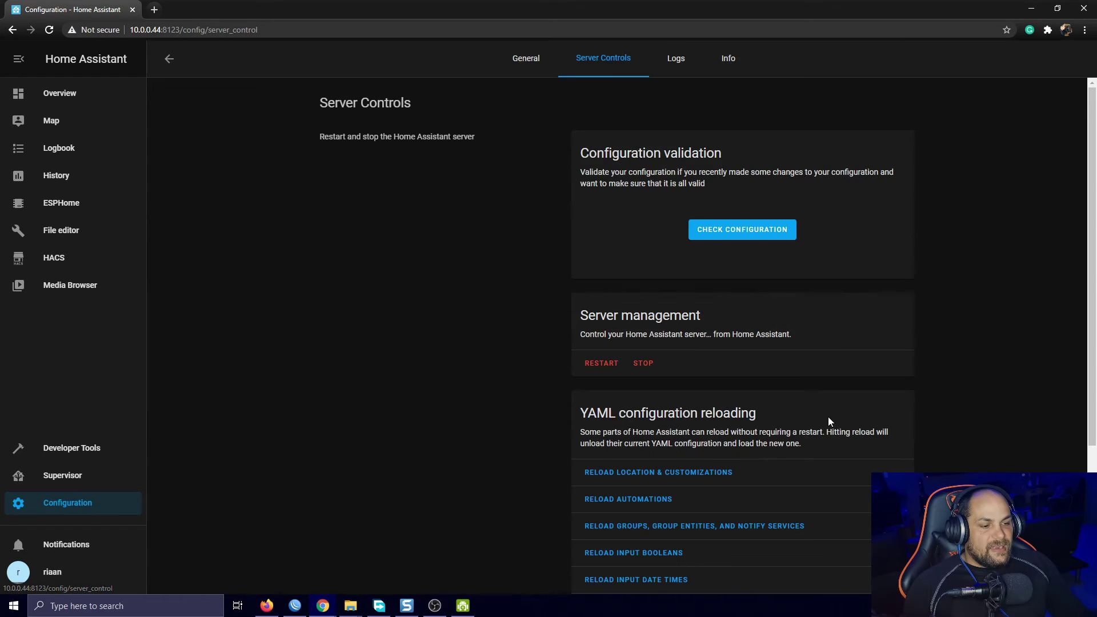
{"action": "left_click", "coordinate": [602, 365]}
{"action": "left_click", "coordinate": [640, 361]}
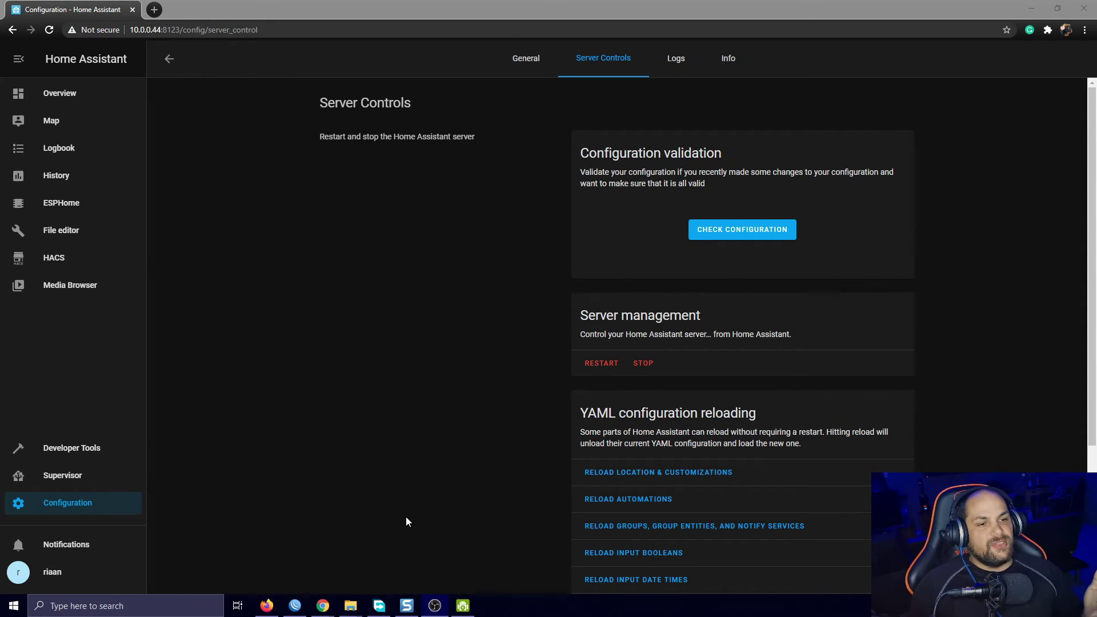
Set the user profile's theme to ios-dark-mode.
{"action": "left_click", "coordinate": [82, 104]}
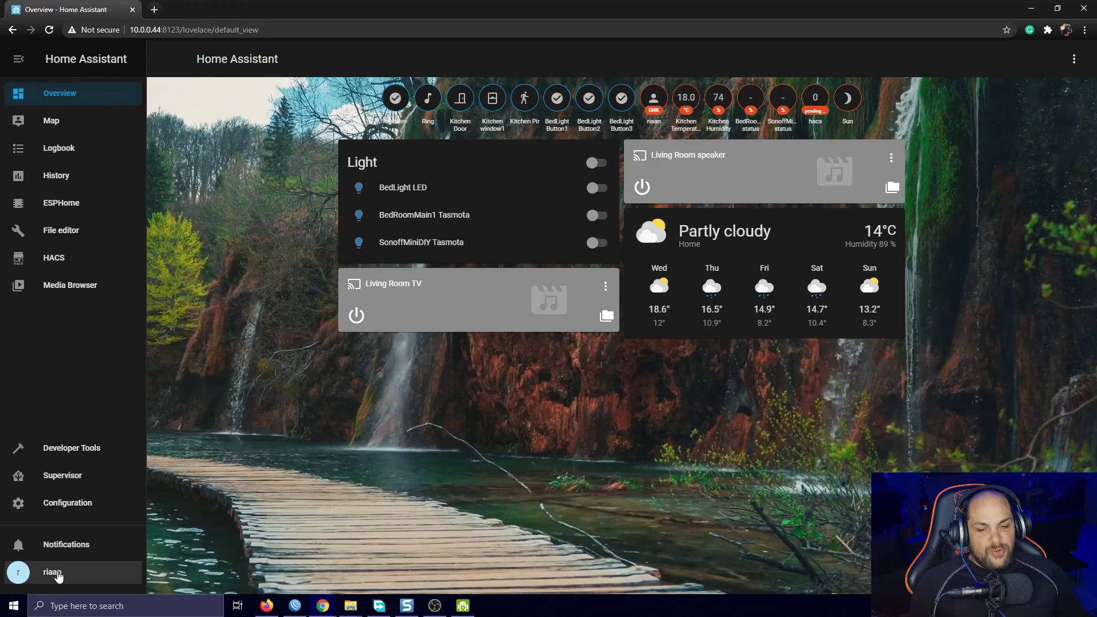
{"action": "left_click", "coordinate": [33, 582]}
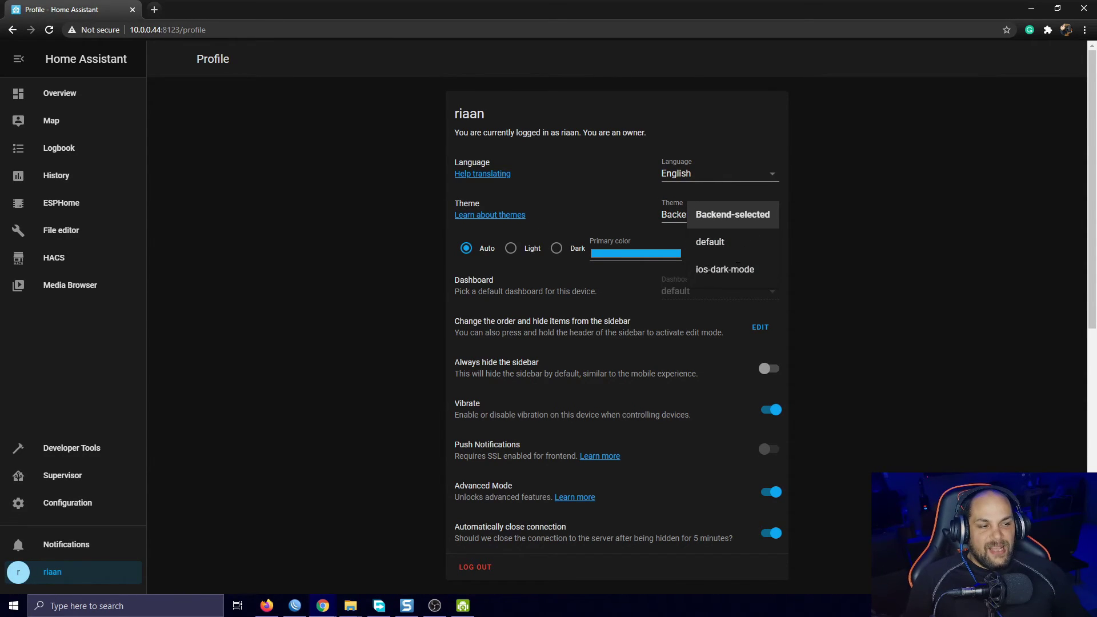
{"action": "left_click", "coordinate": [717, 269]}
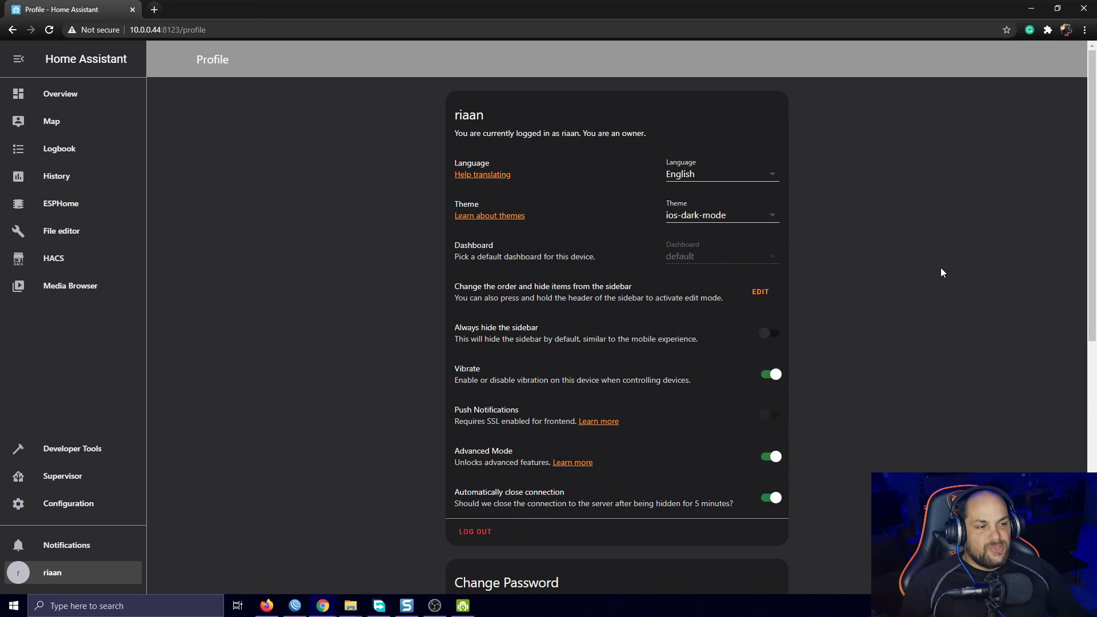
Look through the profile page and the Overview dashboard to examine how the new theme is applied.
{"action": "scroll", "coordinate": [500, 324], "scroll_direction": "down", "scroll_amount": 8}
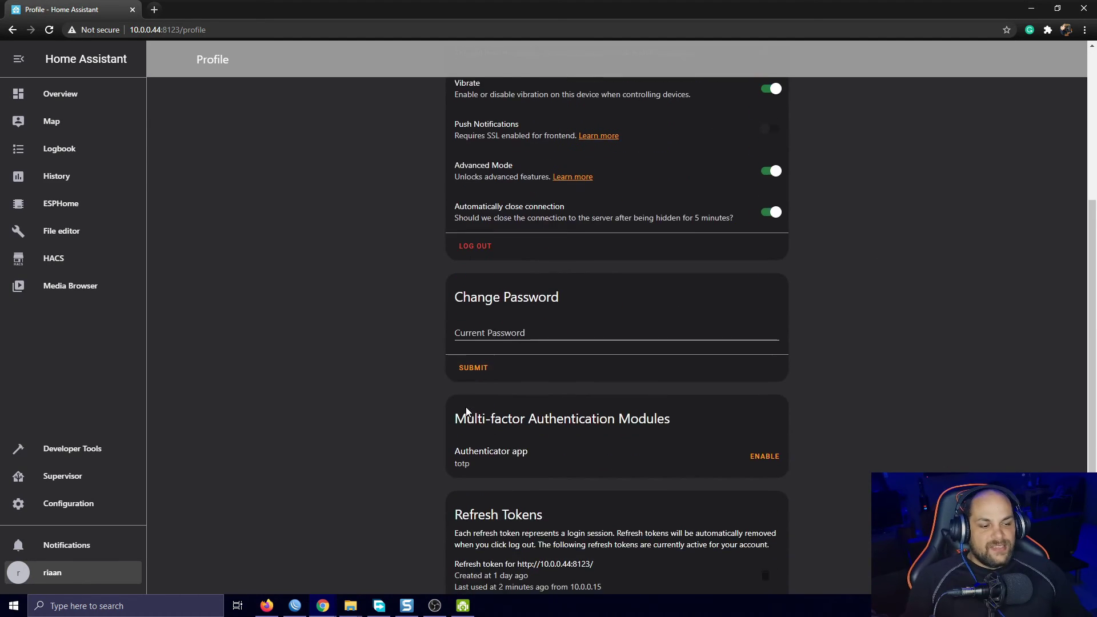
{"action": "scroll", "coordinate": [373, 474], "scroll_direction": "up", "scroll_amount": 6}
{"action": "scroll", "coordinate": [373, 473], "scroll_direction": "up", "scroll_amount": 2}
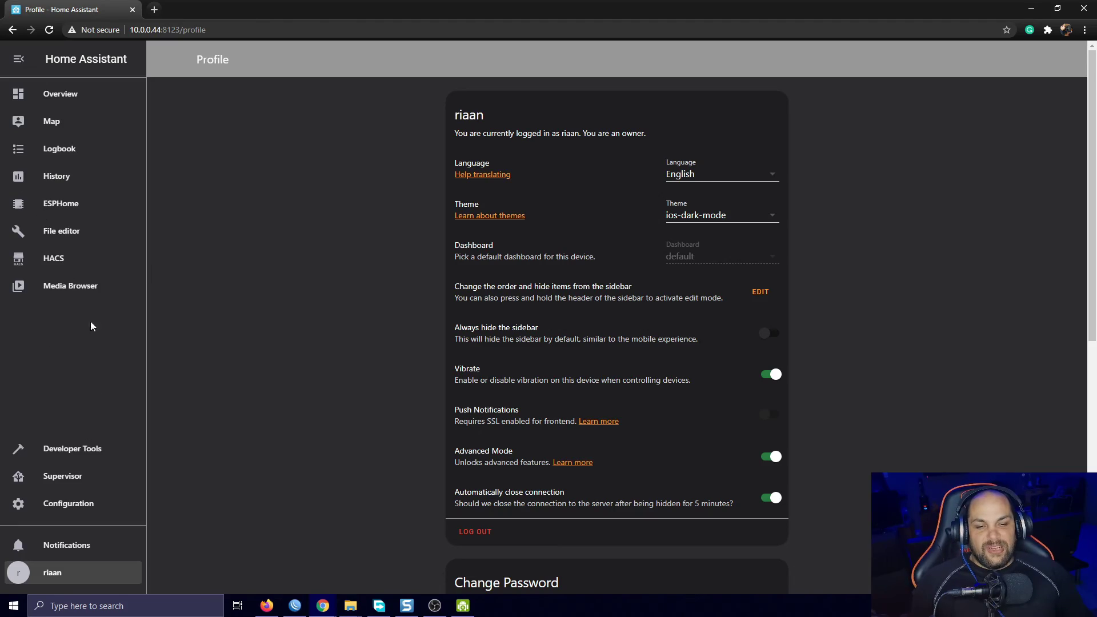
{"action": "left_click", "coordinate": [76, 99]}
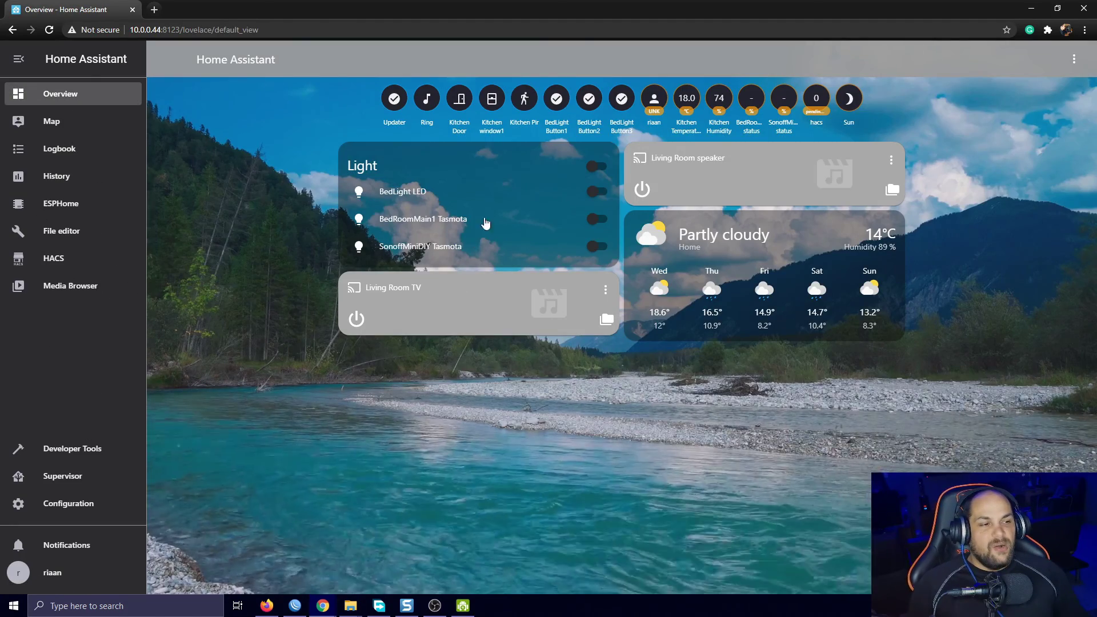